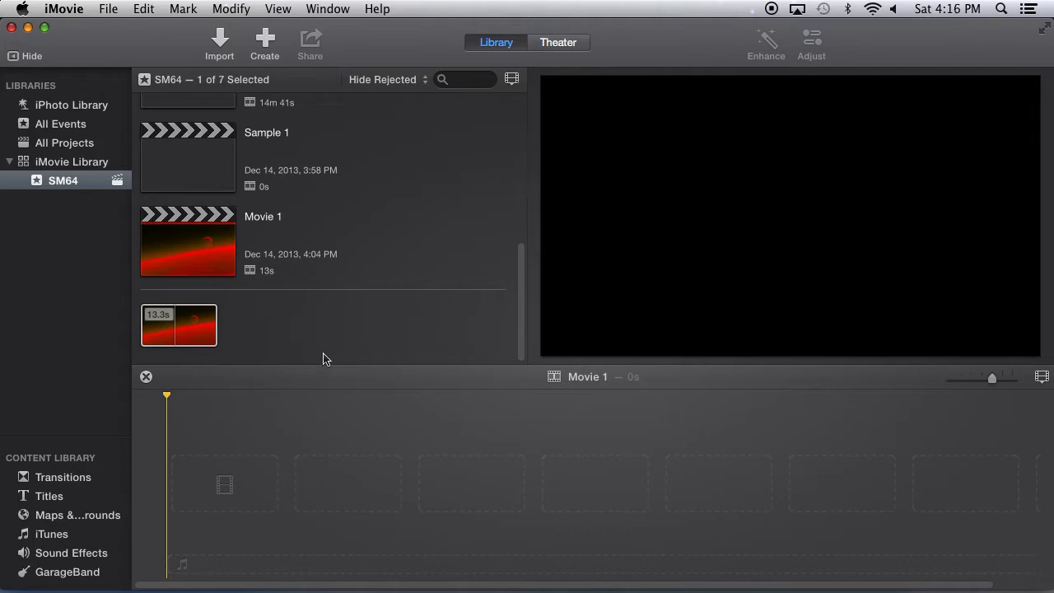
Import Sample1-quicktime.mov from Movies > SmartConverter into SM64 and place it in the Movie 1 timeline
{"action": "left_click", "coordinate": [220, 38]}
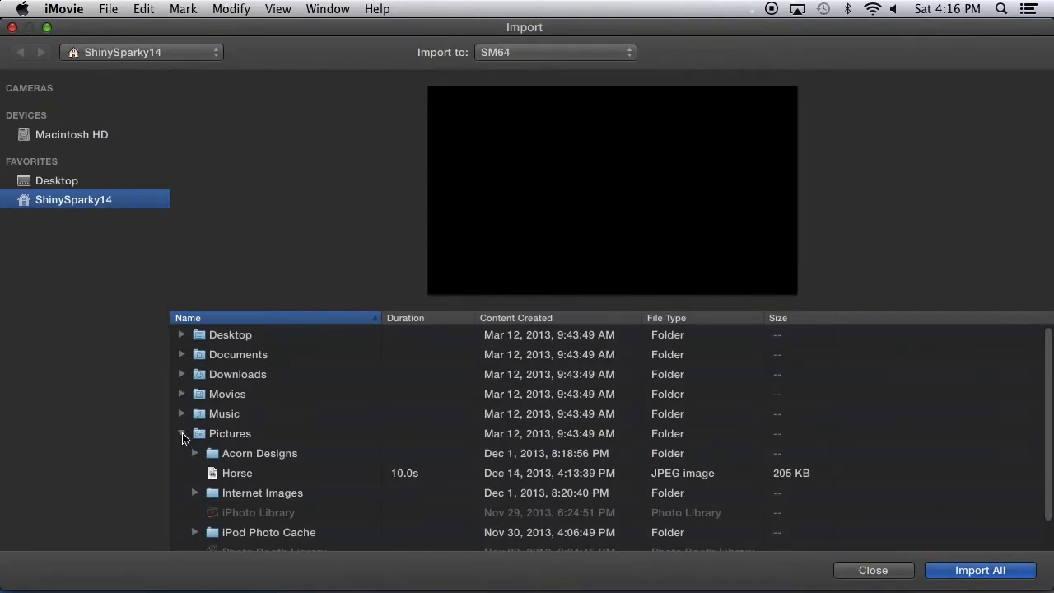
{"action": "left_click", "coordinate": [182, 433]}
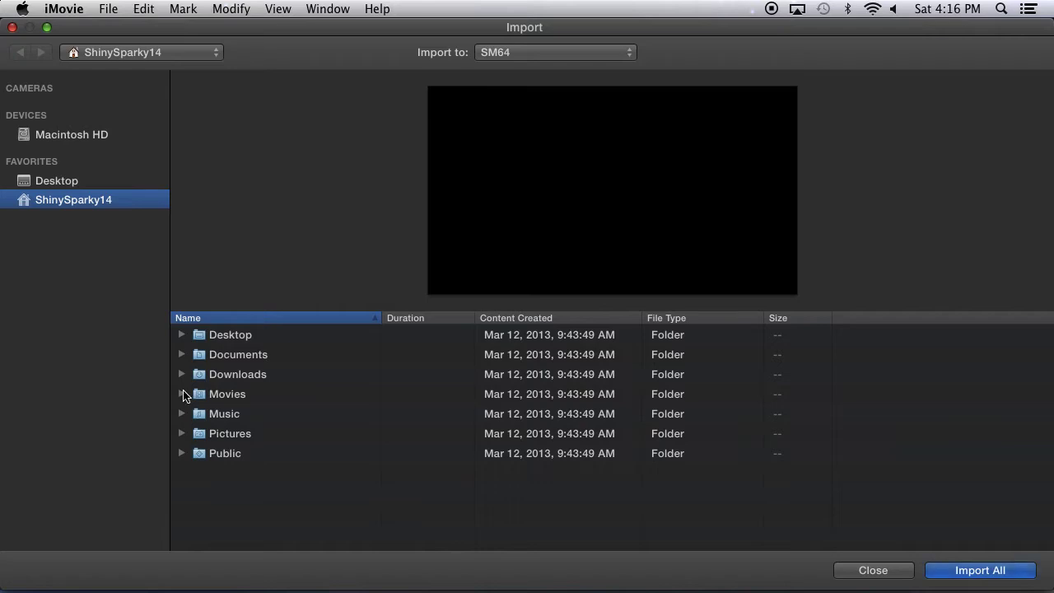
{"action": "left_click", "coordinate": [181, 393]}
{"action": "scroll", "coordinate": [218, 444], "scroll_direction": "down", "scroll_amount": 3}
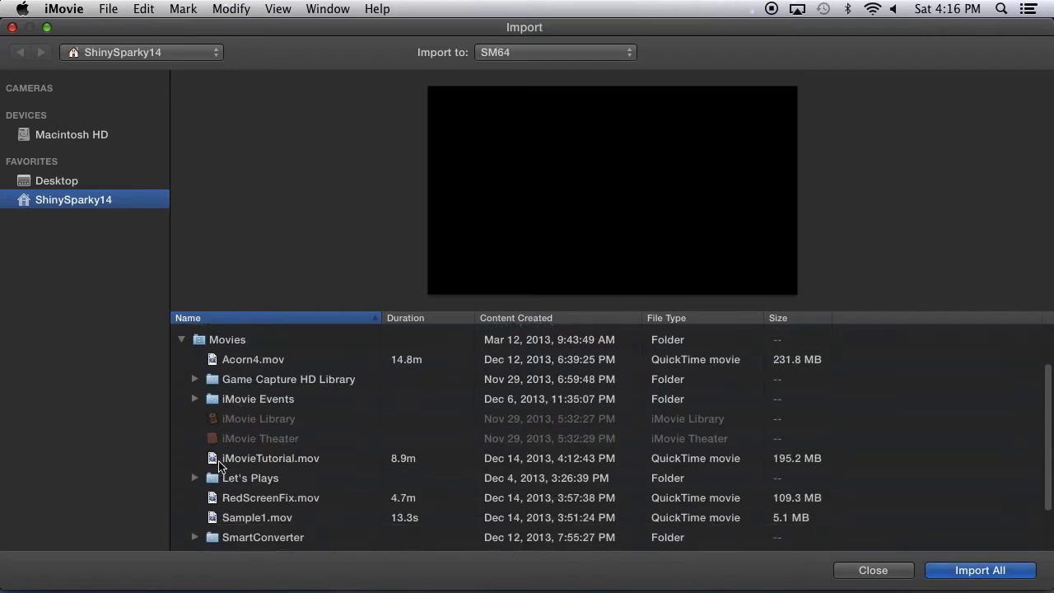
{"action": "scroll", "coordinate": [230, 477], "scroll_direction": "down", "scroll_amount": 2}
{"action": "left_click", "coordinate": [194, 512]}
{"action": "left_click", "coordinate": [279, 532]}
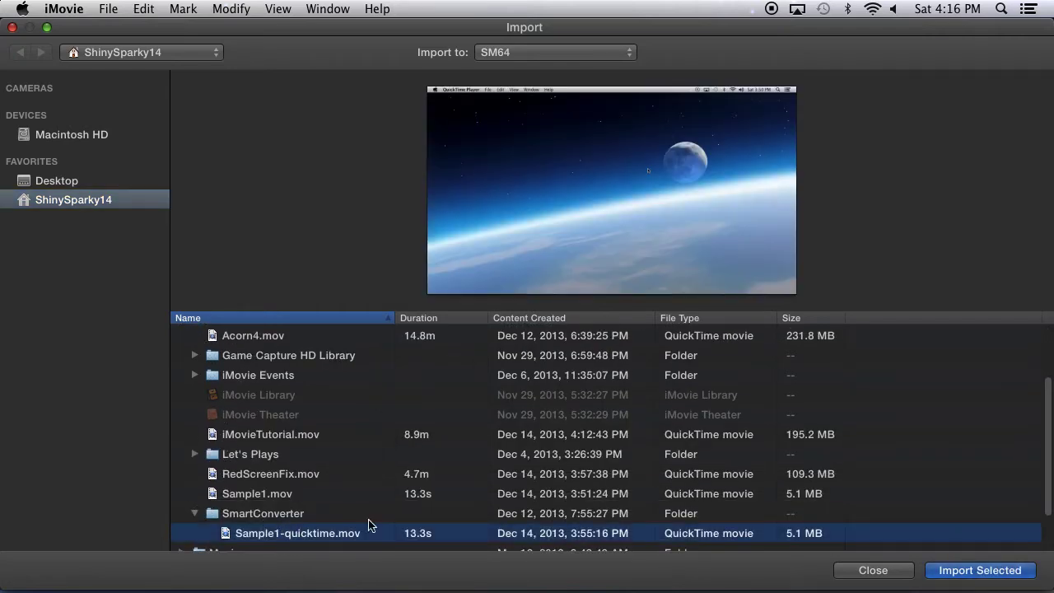
{"action": "left_click", "coordinate": [984, 570]}
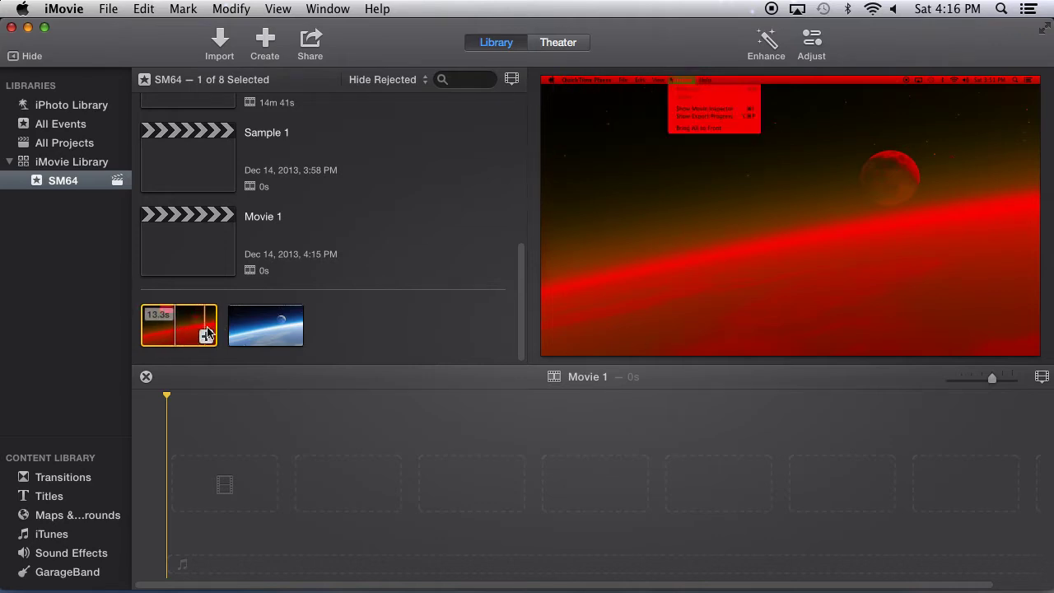
{"action": "left_click", "coordinate": [265, 323]}
{"action": "left_click_drag", "start_coordinate": [270, 321], "coordinate": [180, 484]}
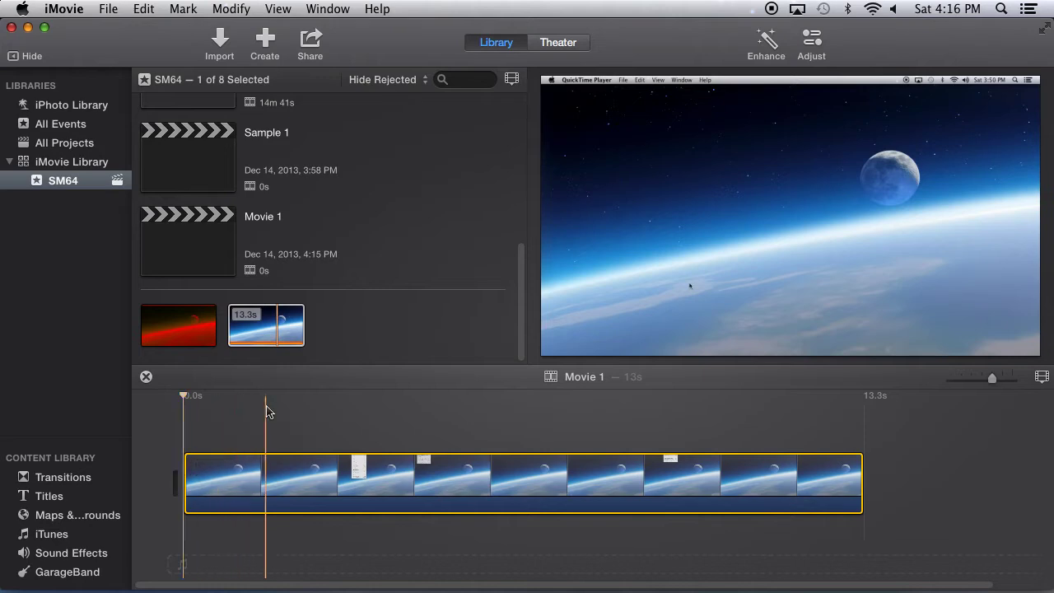
Import the Horse photo from Pictures and append it after the space clip
{"action": "left_click", "coordinate": [220, 43]}
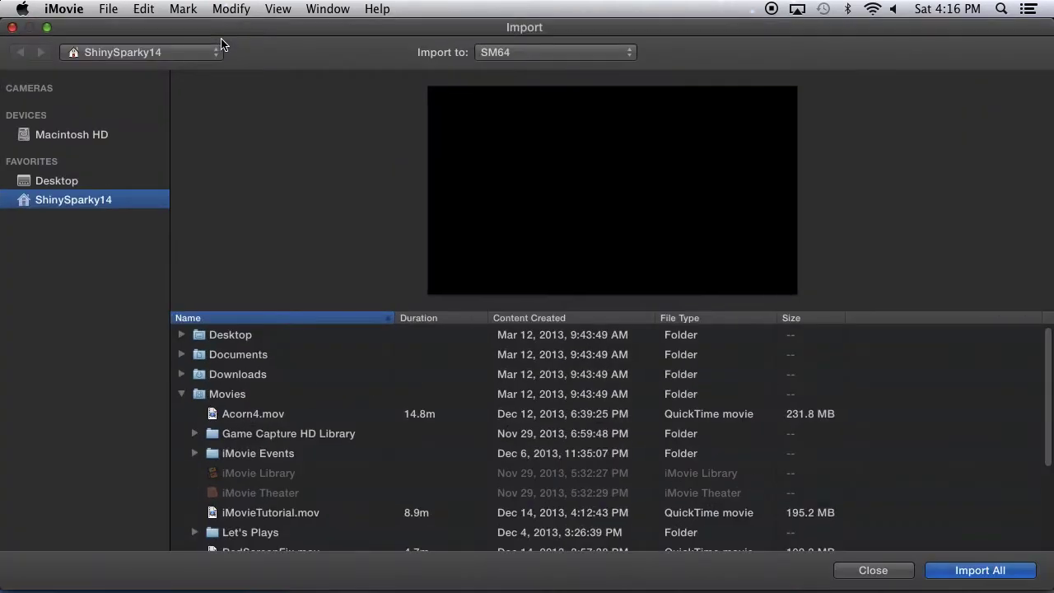
{"action": "left_click", "coordinate": [181, 393]}
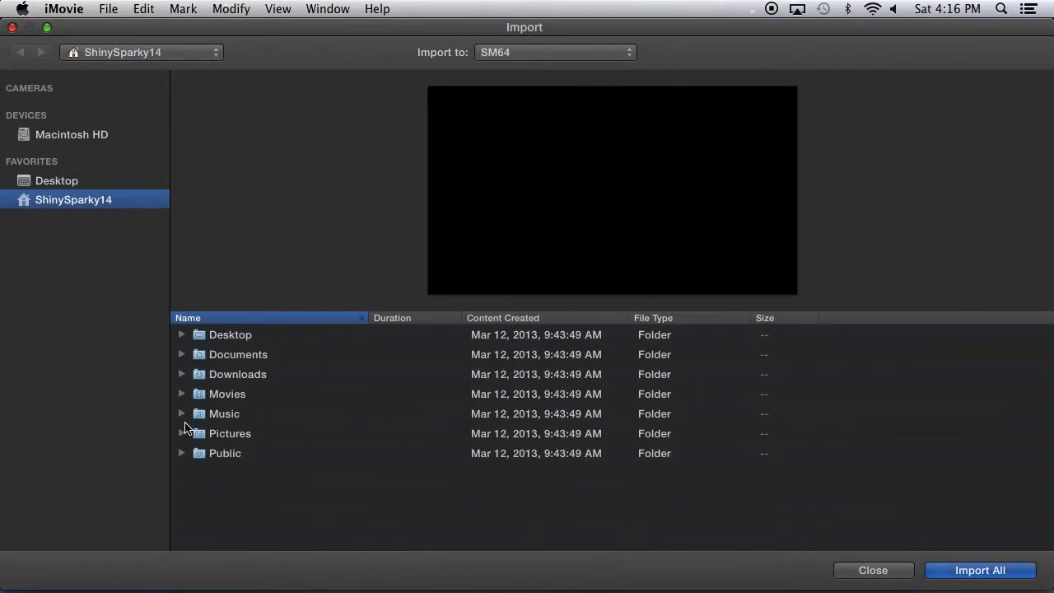
{"action": "left_click", "coordinate": [182, 433]}
{"action": "scroll", "coordinate": [282, 388], "scroll_direction": "down", "scroll_amount": 3}
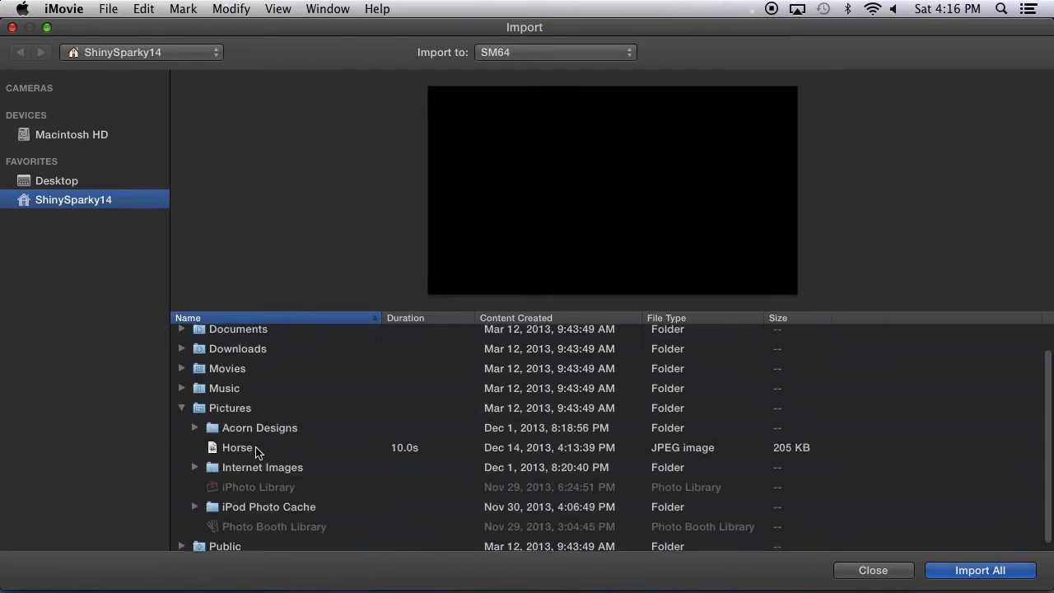
{"action": "left_click", "coordinate": [257, 449]}
{"action": "left_click", "coordinate": [955, 568]}
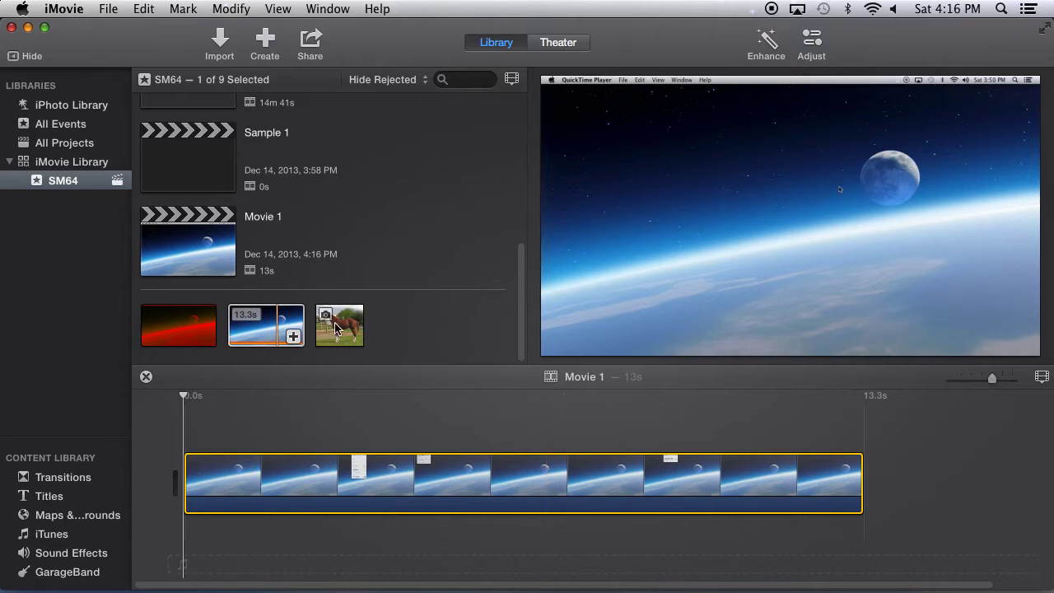
{"action": "left_click", "coordinate": [343, 330]}
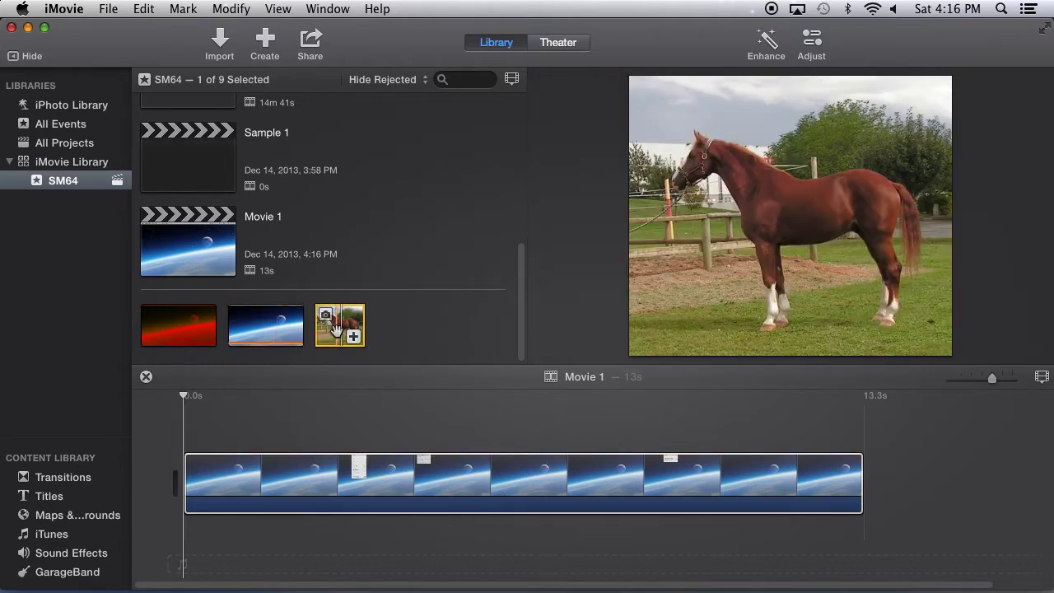
{"action": "left_click_drag", "start_coordinate": [348, 328], "coordinate": [885, 482]}
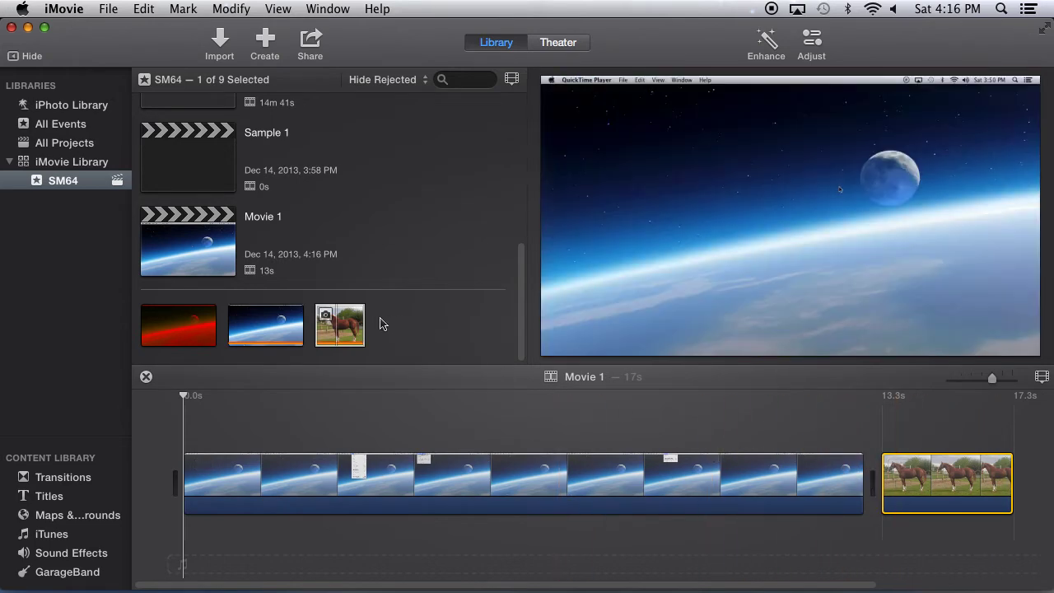
Connect the horse clip above the space clip, try the Side by Side overlay, then undo it
{"action": "left_click_drag", "start_coordinate": [341, 327], "coordinate": [433, 409]}
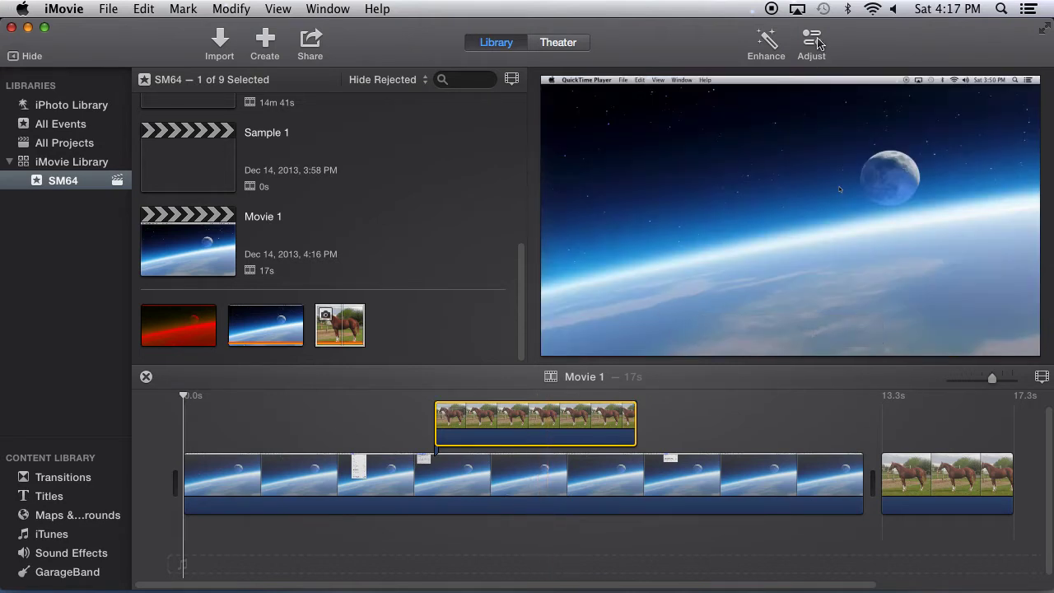
{"action": "left_click", "coordinate": [812, 43]}
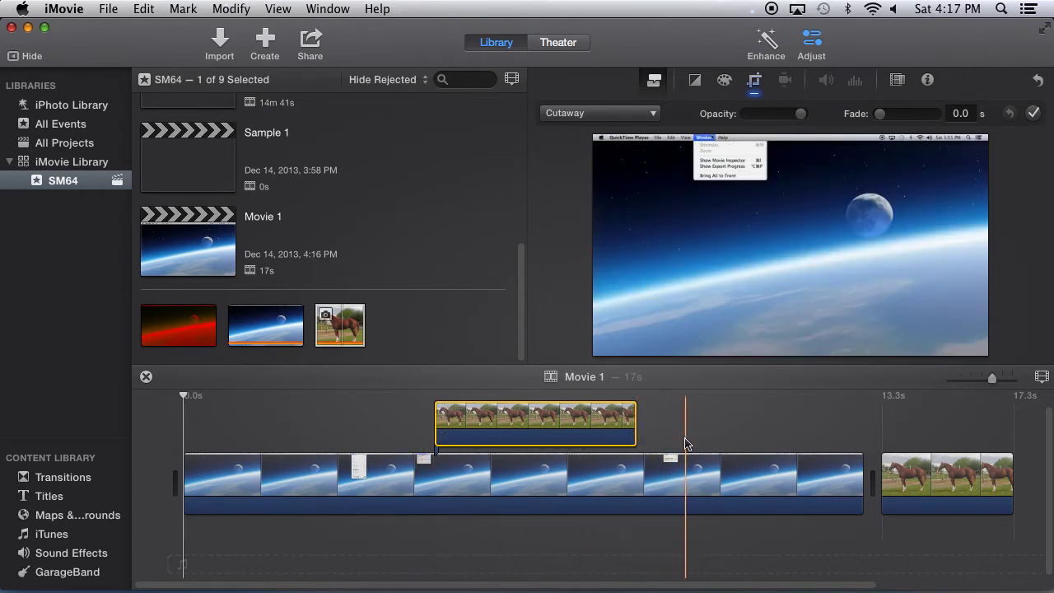
{"action": "left_click", "coordinate": [646, 113]}
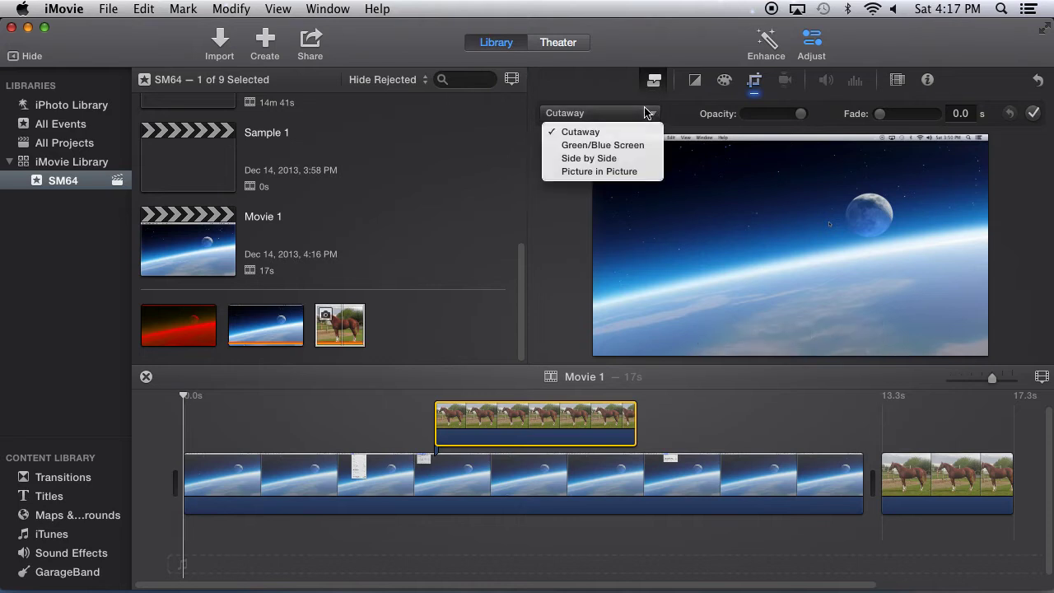
{"action": "left_click", "coordinate": [613, 159]}
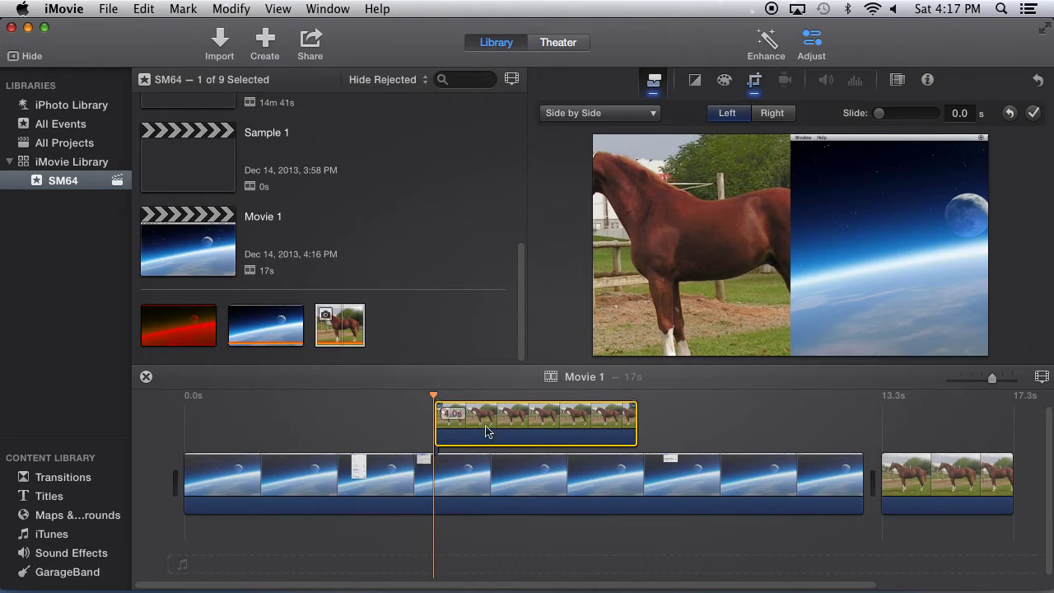
{"action": "key", "text": "super+z"}
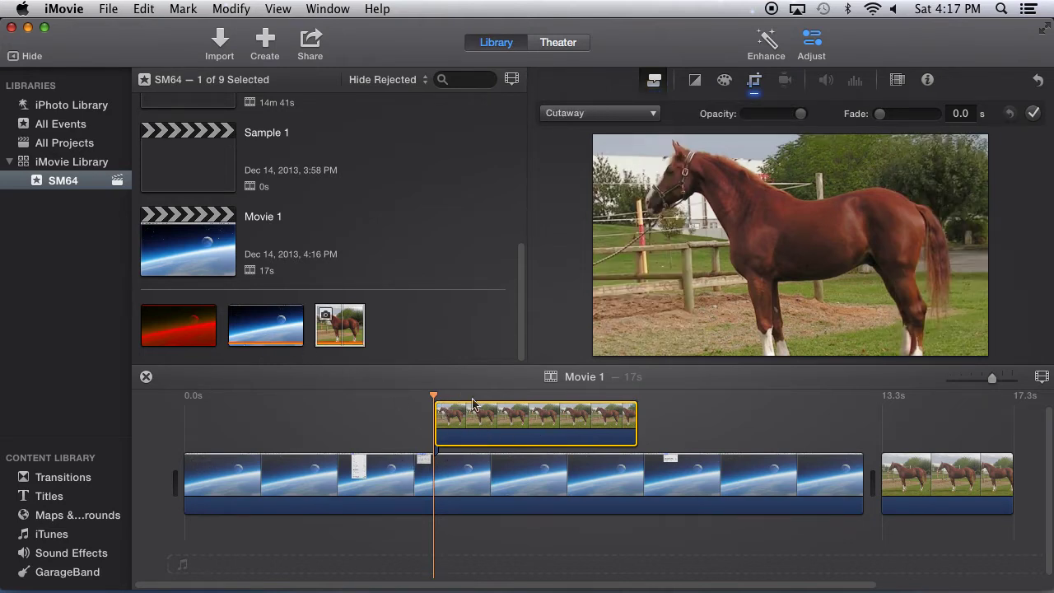
Delete the horse overlay and set the red space clip above the main clip as Side by Side
{"action": "key", "text": "Delete"}
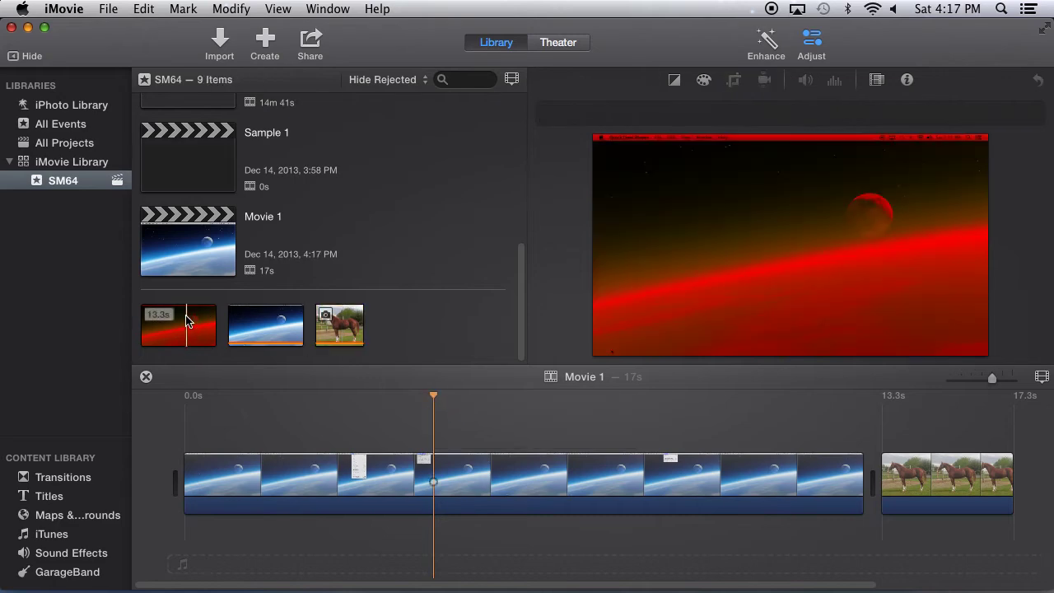
{"action": "left_click_drag", "start_coordinate": [186, 321], "coordinate": [444, 411]}
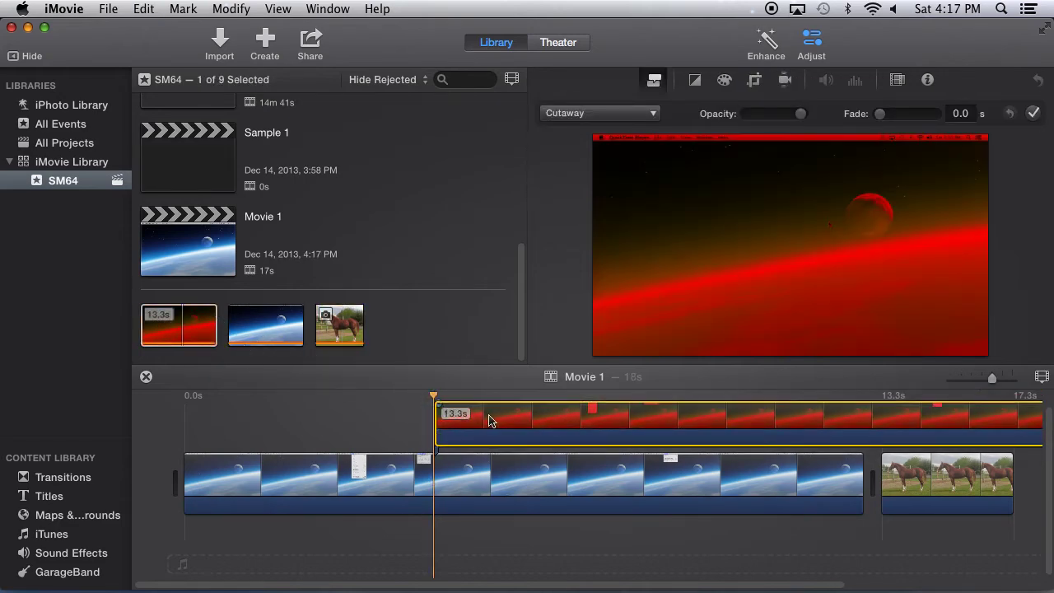
{"action": "left_click", "coordinate": [621, 115]}
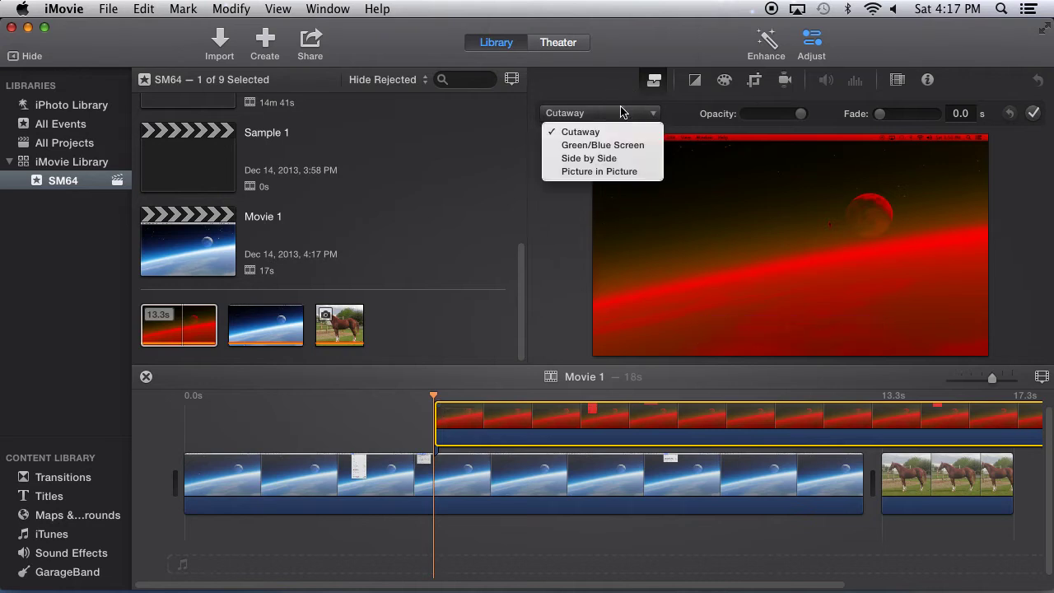
{"action": "left_click", "coordinate": [605, 158]}
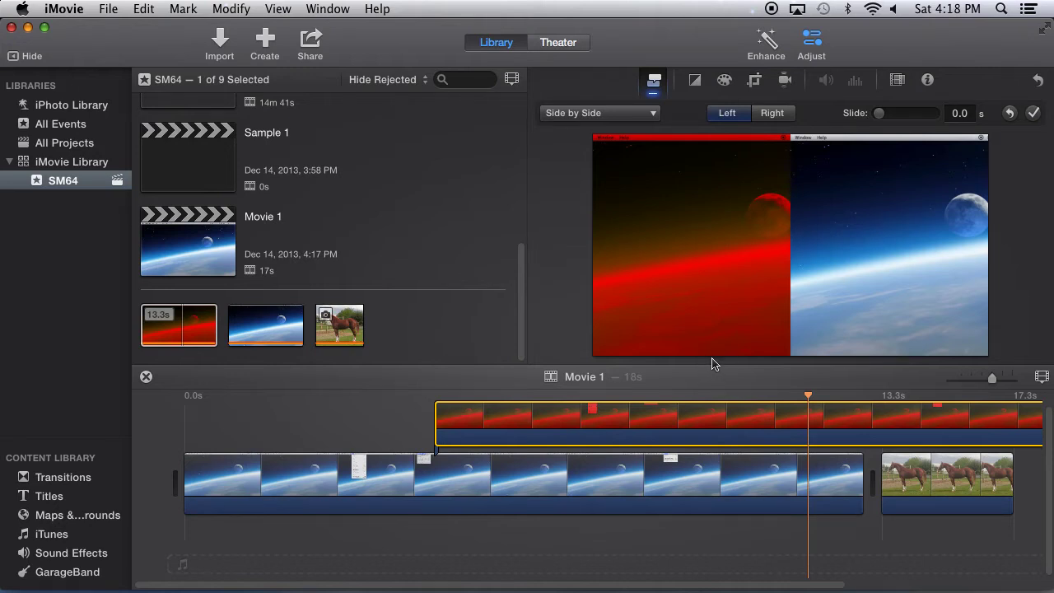
{"action": "mouse_move", "coordinate": [704, 332]}
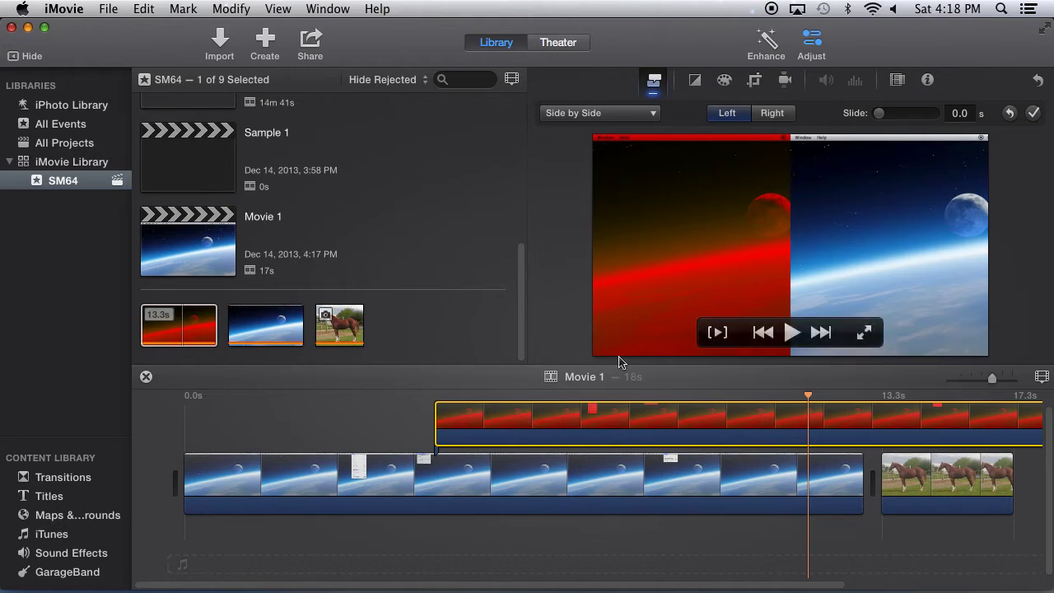
Undo the red side-by-side overlay and connect the Horse photo above the space clip
{"action": "mouse_move", "coordinate": [610, 341]}
{"action": "key", "text": "super+z"}
{"action": "key", "text": "super+z"}
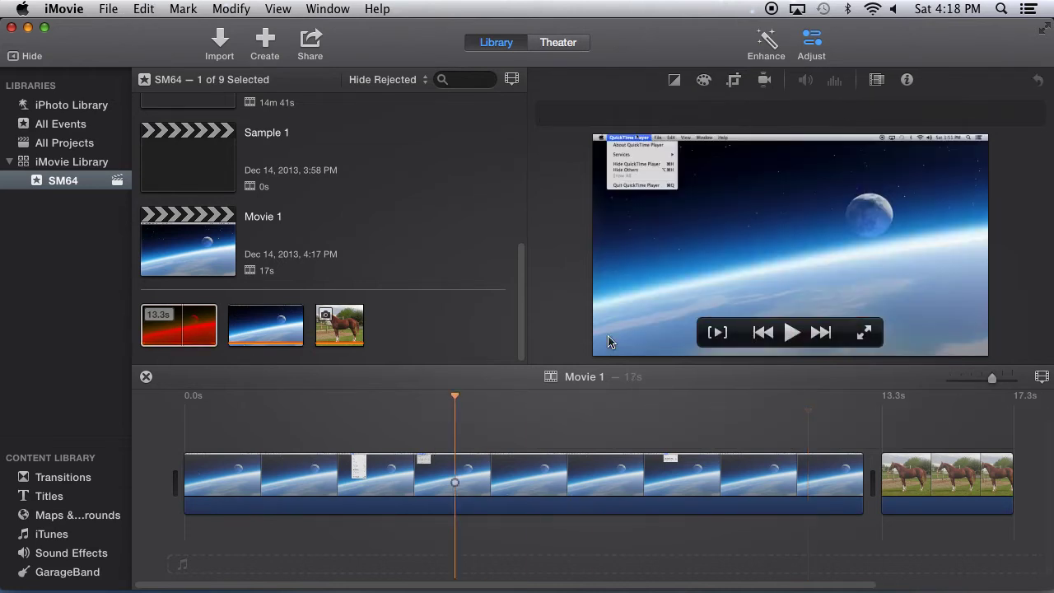
{"action": "left_click", "coordinate": [344, 329]}
{"action": "left_click_drag", "start_coordinate": [344, 329], "coordinate": [514, 414]}
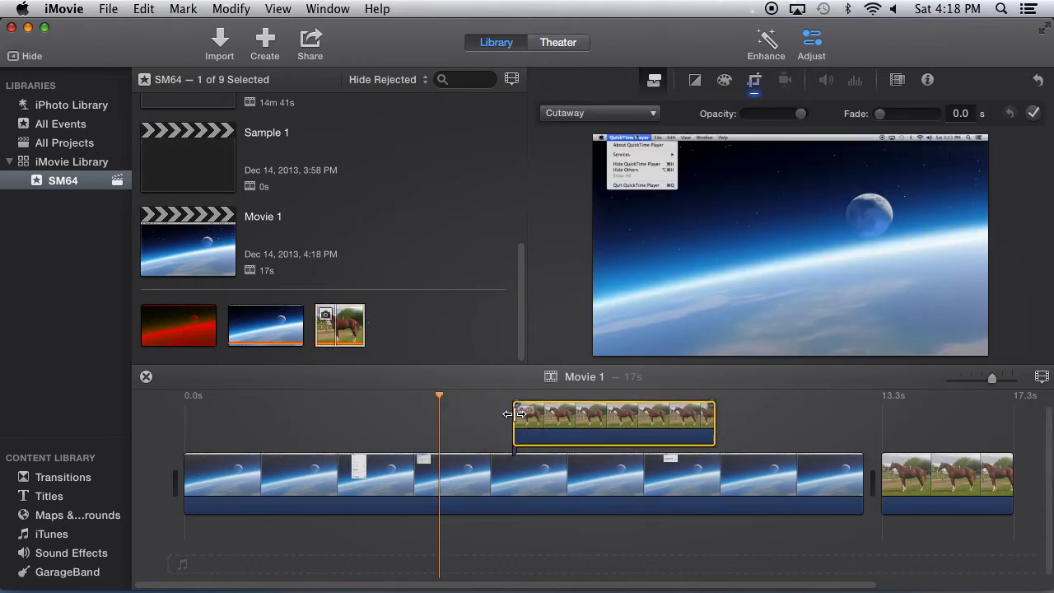
{"action": "left_click", "coordinate": [617, 116]}
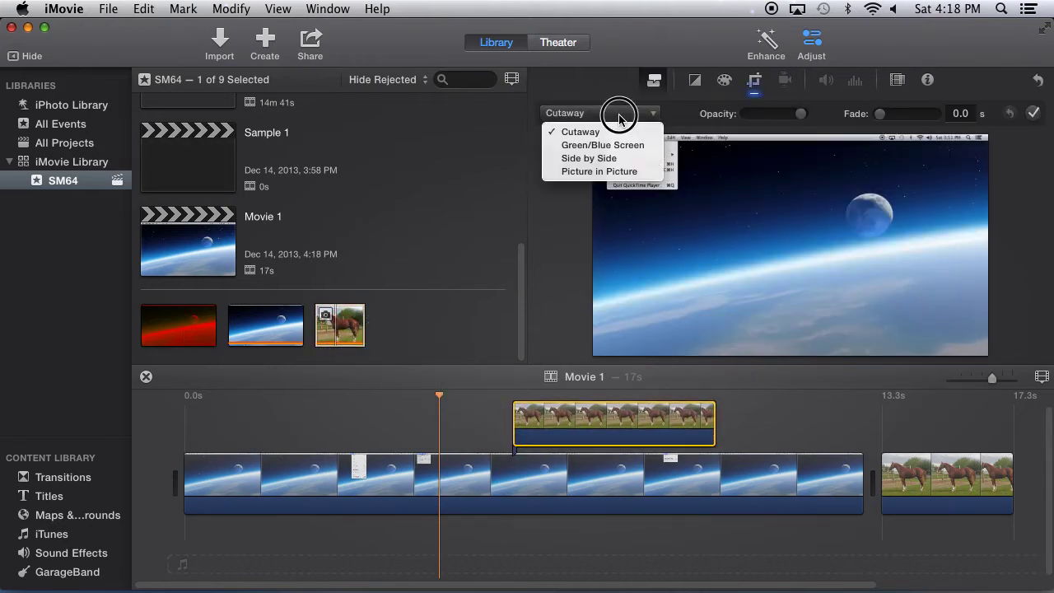
Make the horse a Picture in Picture inset, enlarge it, move it upper-left, and preview
{"action": "left_click", "coordinate": [603, 172]}
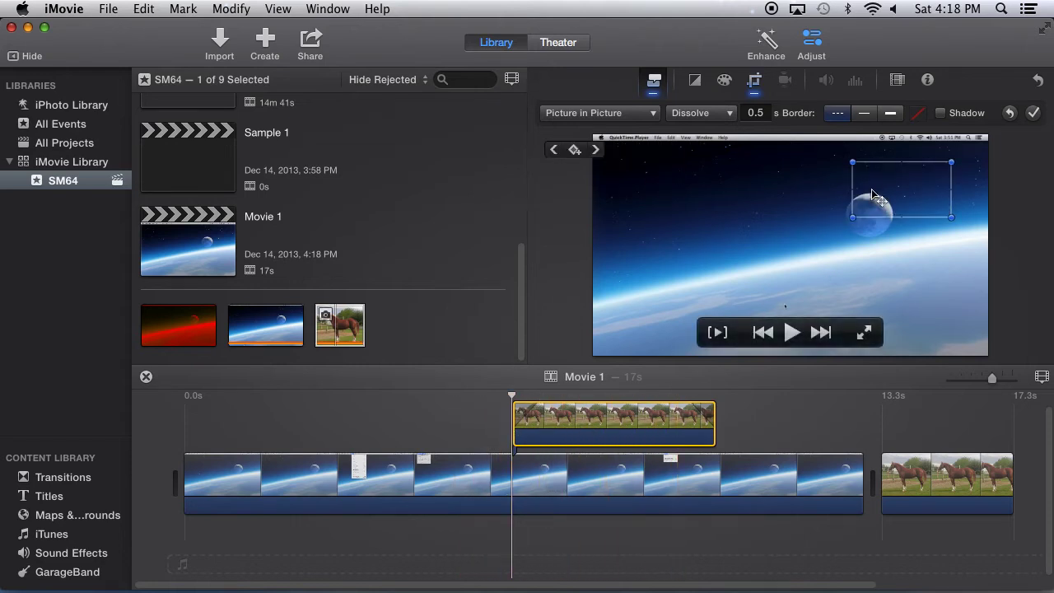
{"action": "left_click_drag", "start_coordinate": [882, 191], "coordinate": [805, 223]}
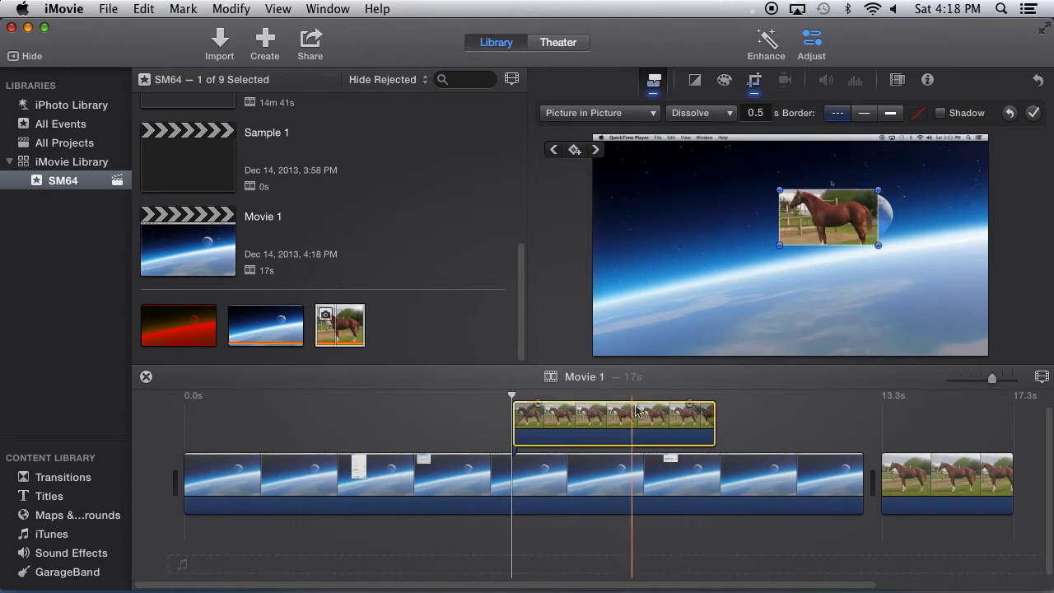
{"action": "left_click_drag", "start_coordinate": [778, 244], "coordinate": [697, 291]}
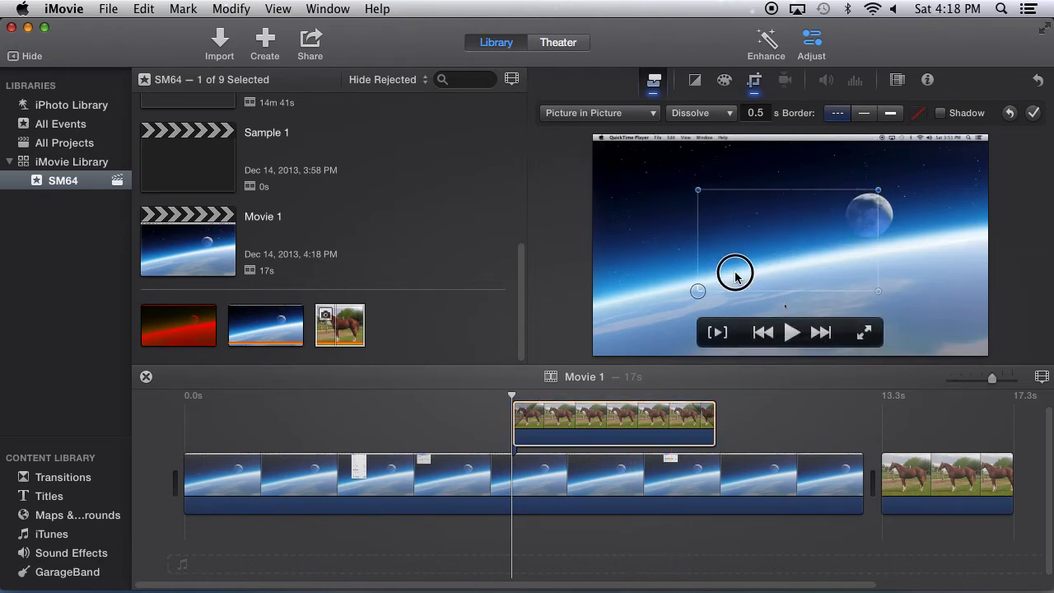
{"action": "left_click_drag", "start_coordinate": [782, 251], "coordinate": [682, 210]}
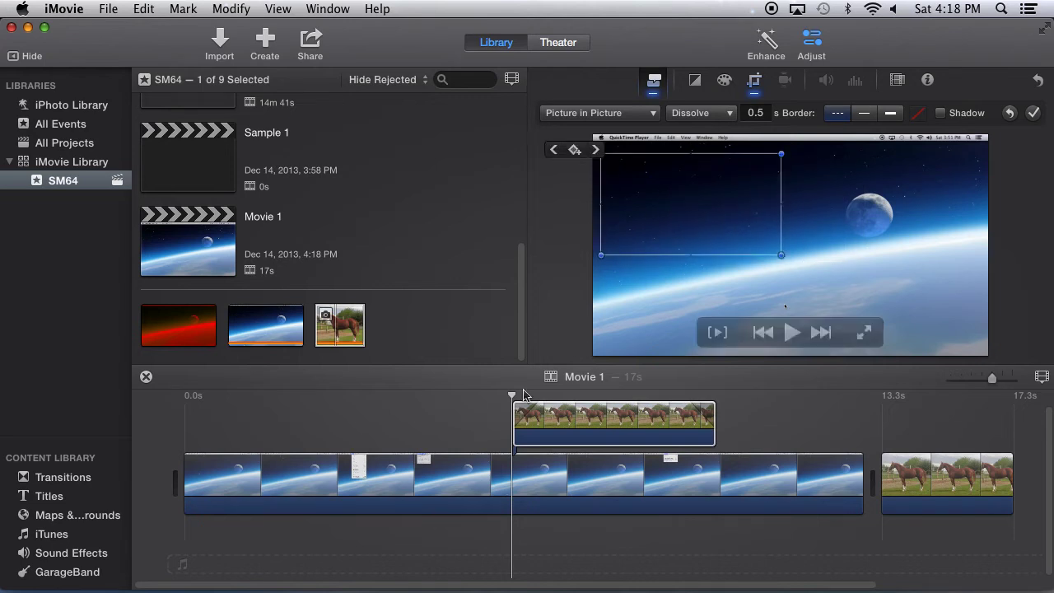
{"action": "key", "text": "space"}
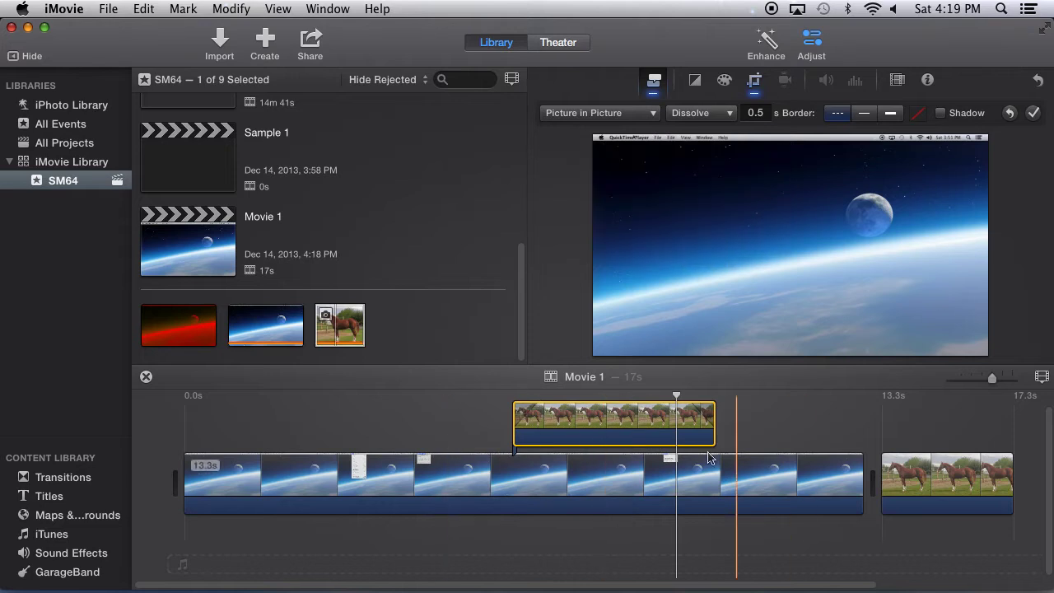
Switch the horse clip's cropping style from Ken Burns to Fit
{"action": "left_click", "coordinate": [755, 81]}
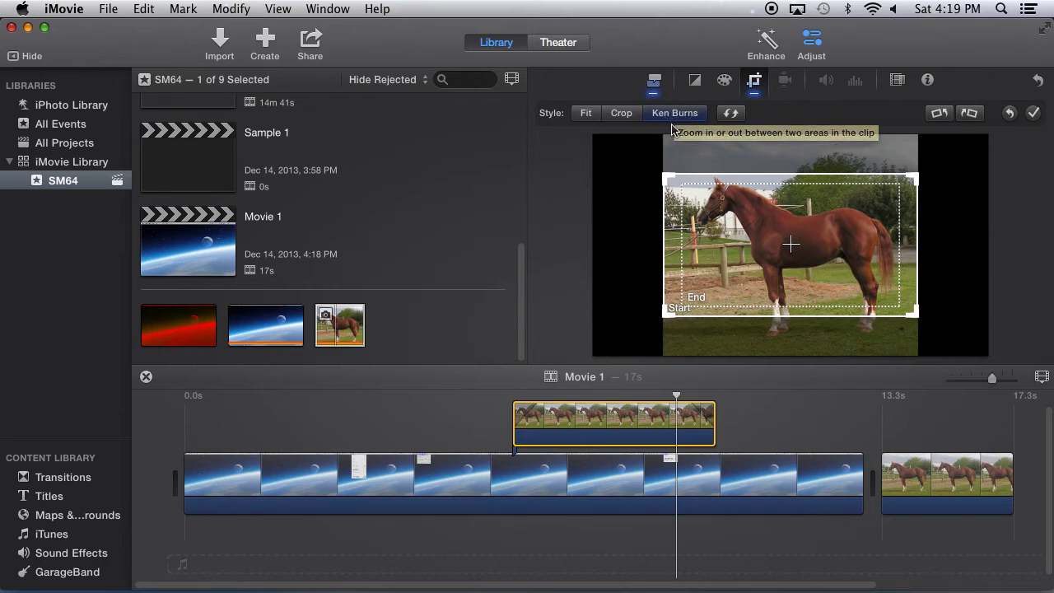
{"action": "left_click", "coordinate": [586, 116]}
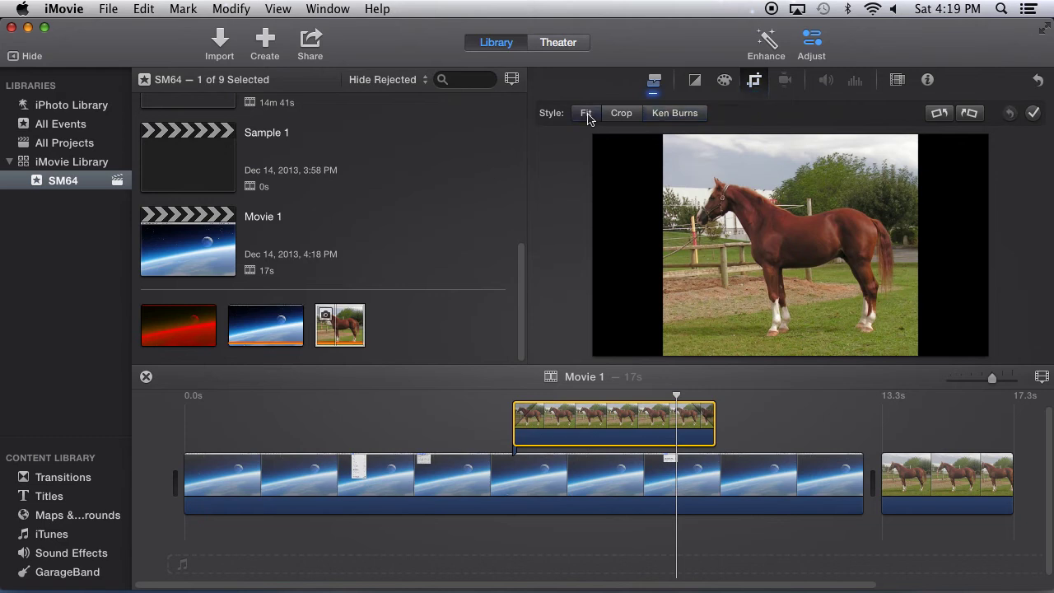
{"action": "left_click", "coordinate": [466, 423]}
{"action": "key", "text": "space"}
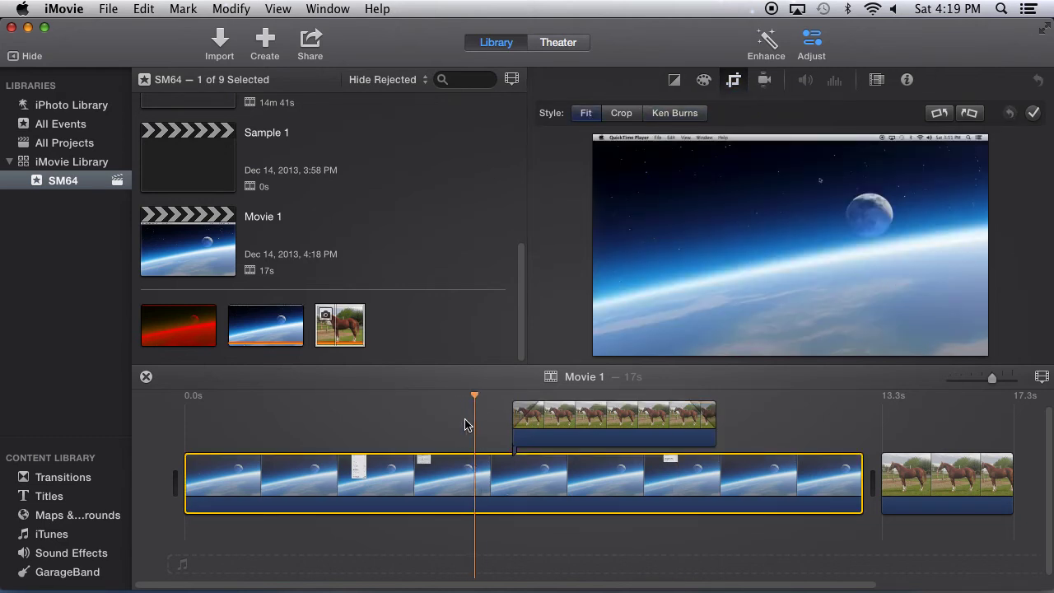
{"action": "mouse_move", "coordinate": [700, 221]}
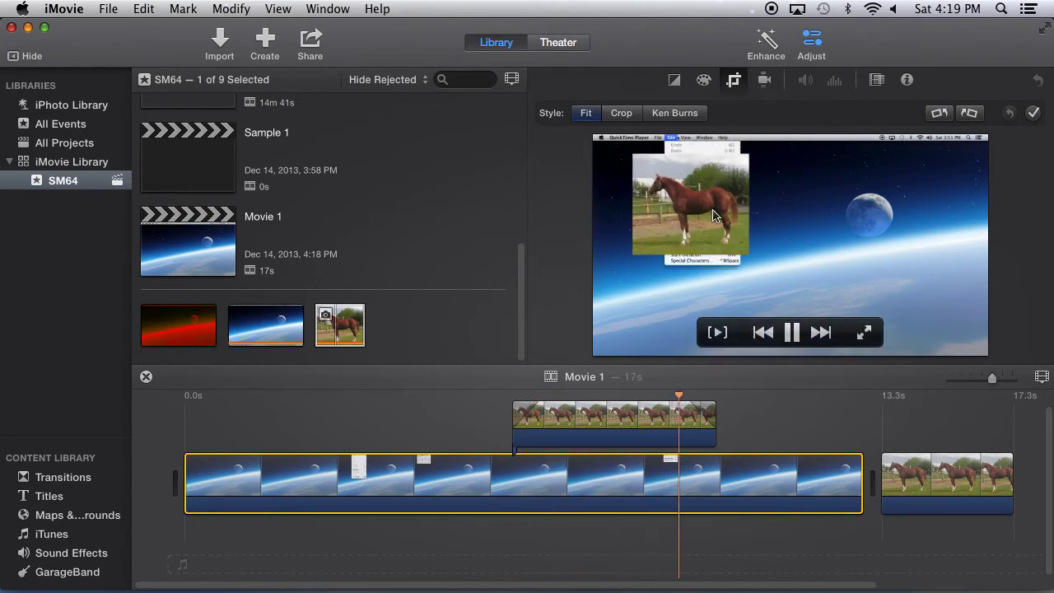
{"action": "key", "text": "space"}
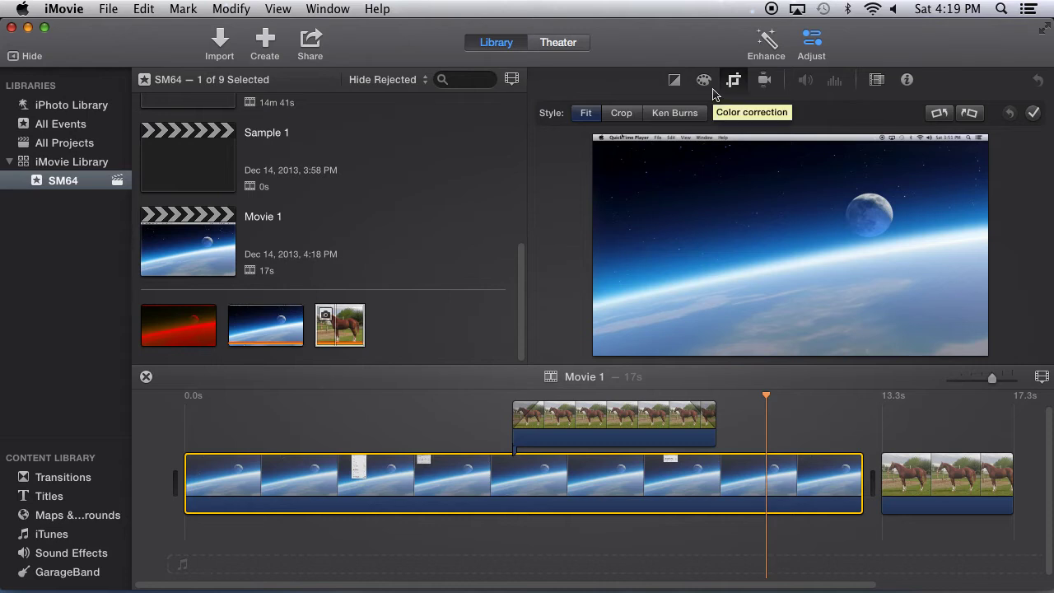
Keep the horse inset's Dissolve transition and preview it
{"action": "left_click", "coordinate": [601, 421]}
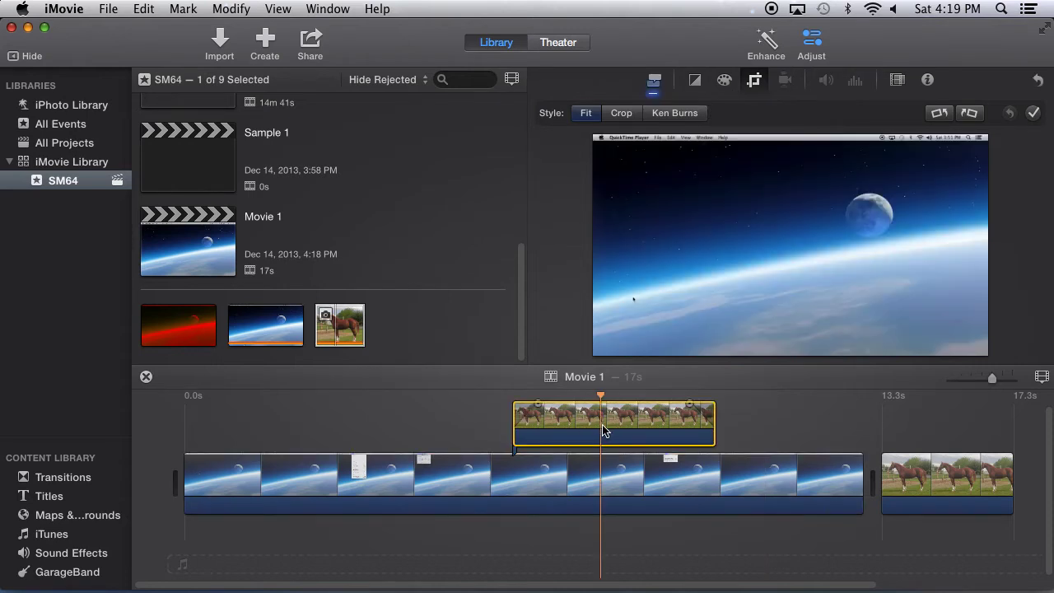
{"action": "left_click", "coordinate": [654, 83]}
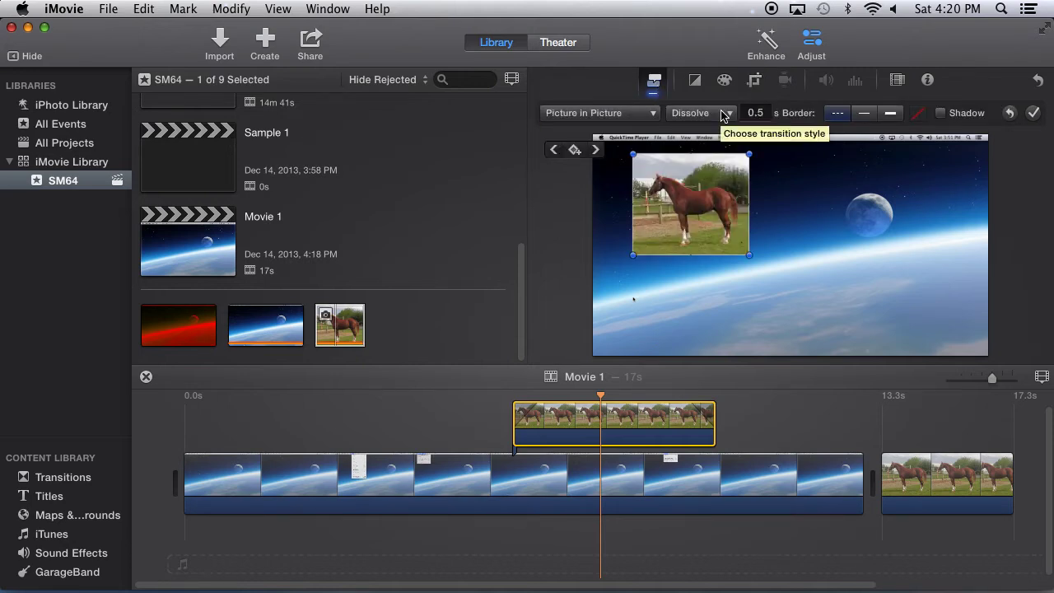
{"action": "left_click", "coordinate": [721, 114]}
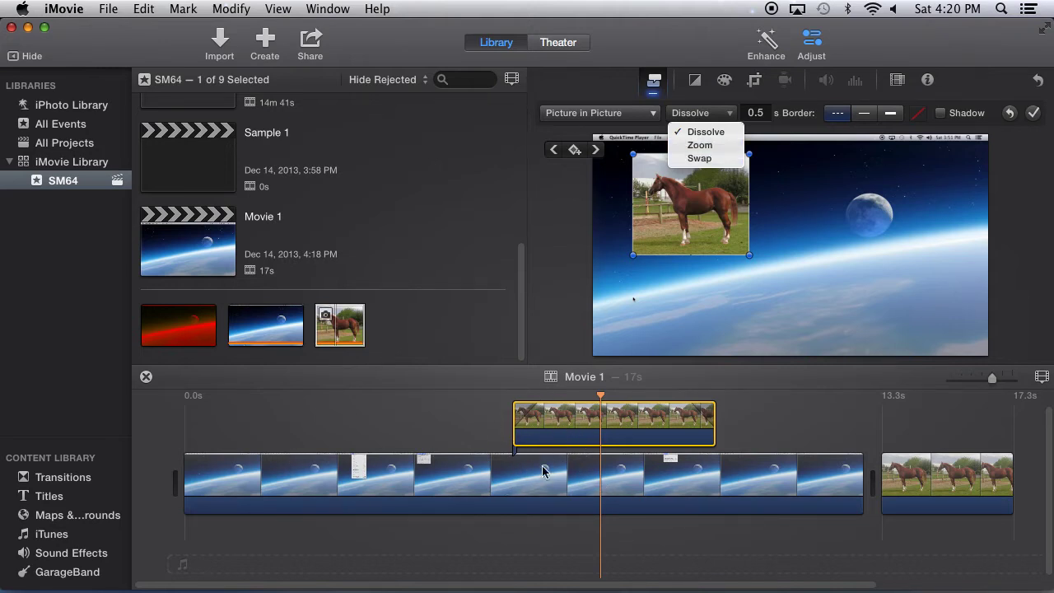
{"action": "left_click", "coordinate": [699, 132]}
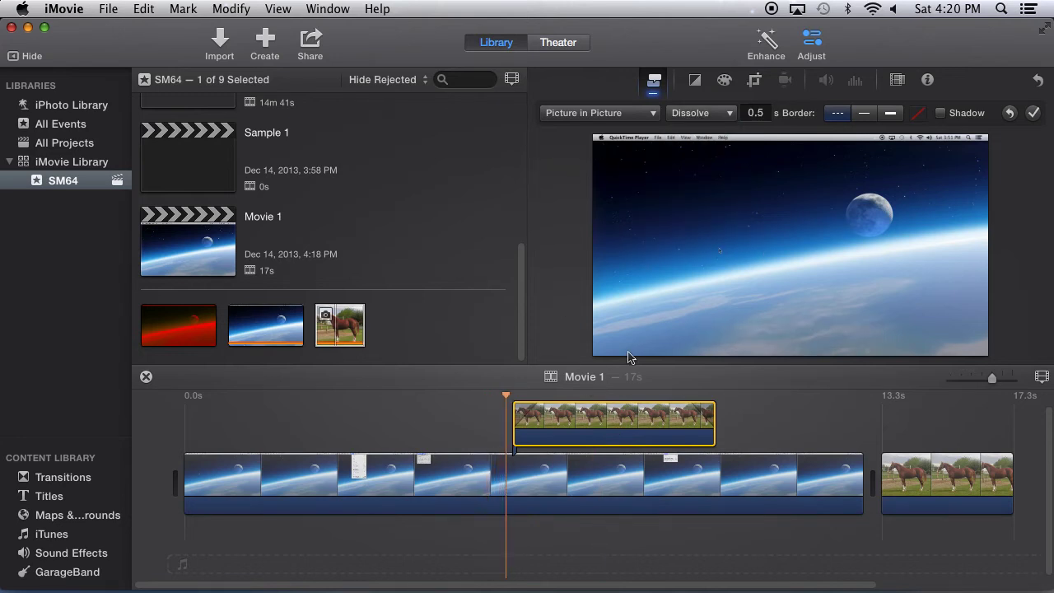
{"action": "key", "text": "space"}
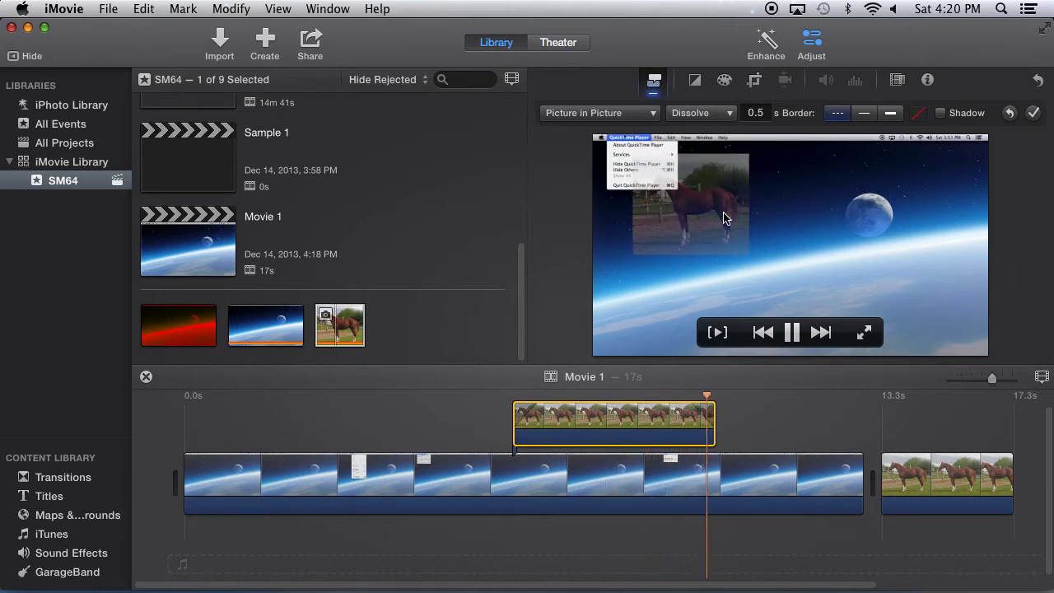
{"action": "key", "text": "space"}
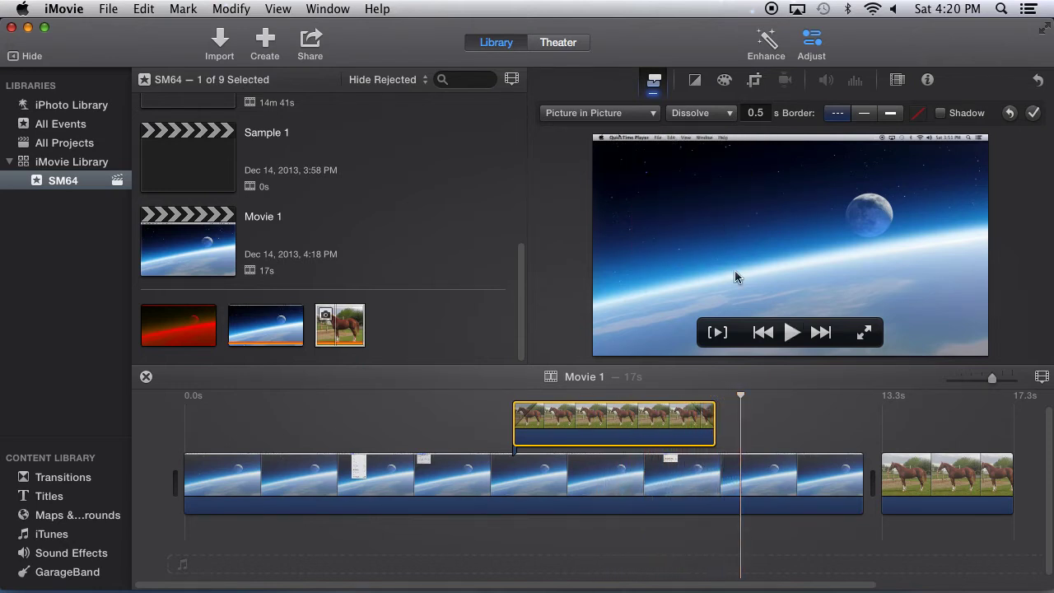
Lengthen the inset's dissolve to 2.0 seconds and play it back
{"action": "left_click", "coordinate": [754, 113]}
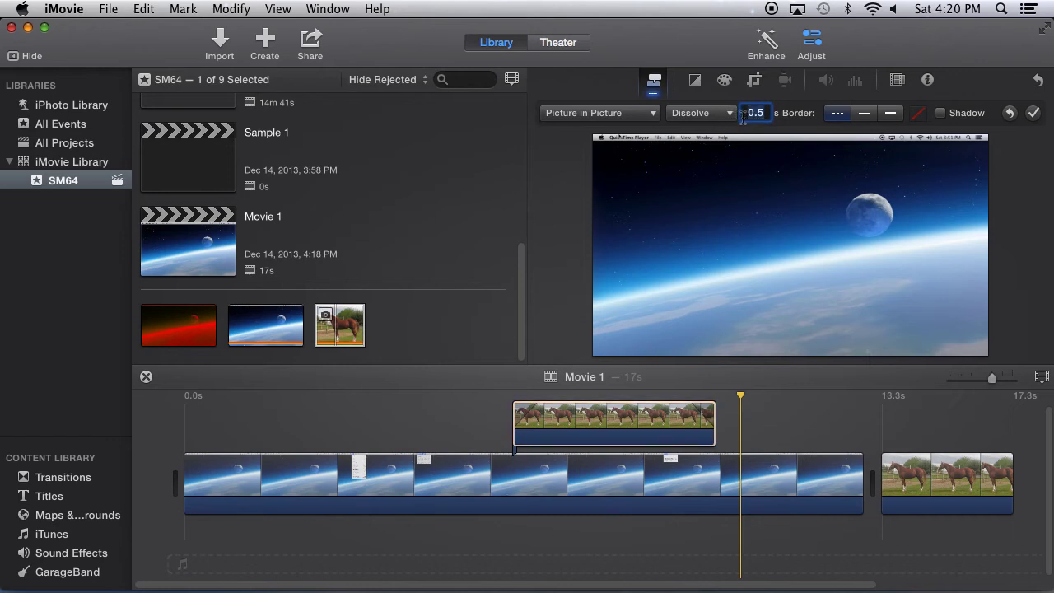
{"action": "type", "text": "2"}
{"action": "key", "text": "Return"}
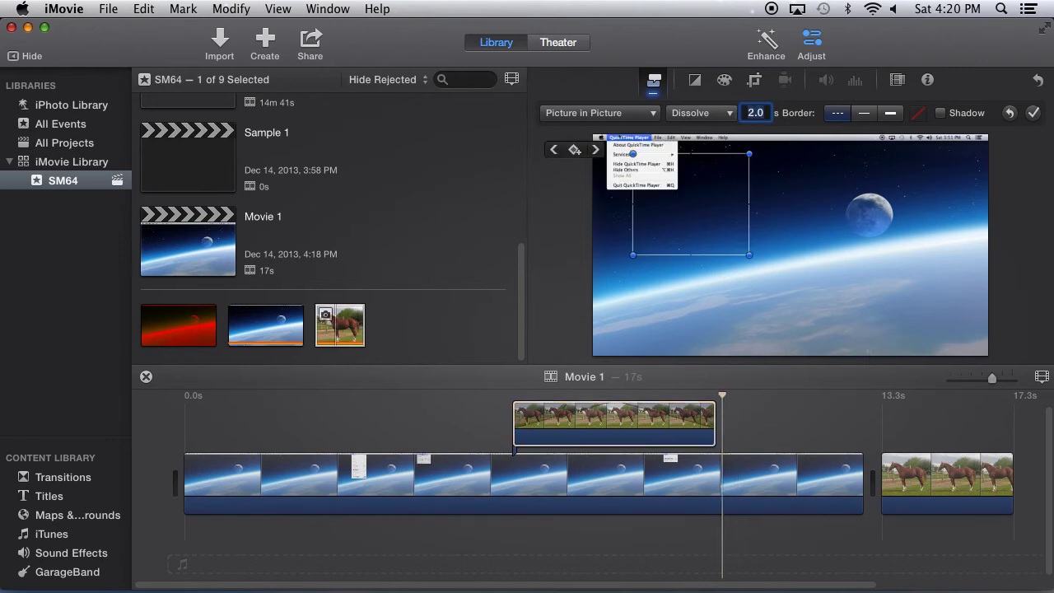
{"action": "key", "text": "space"}
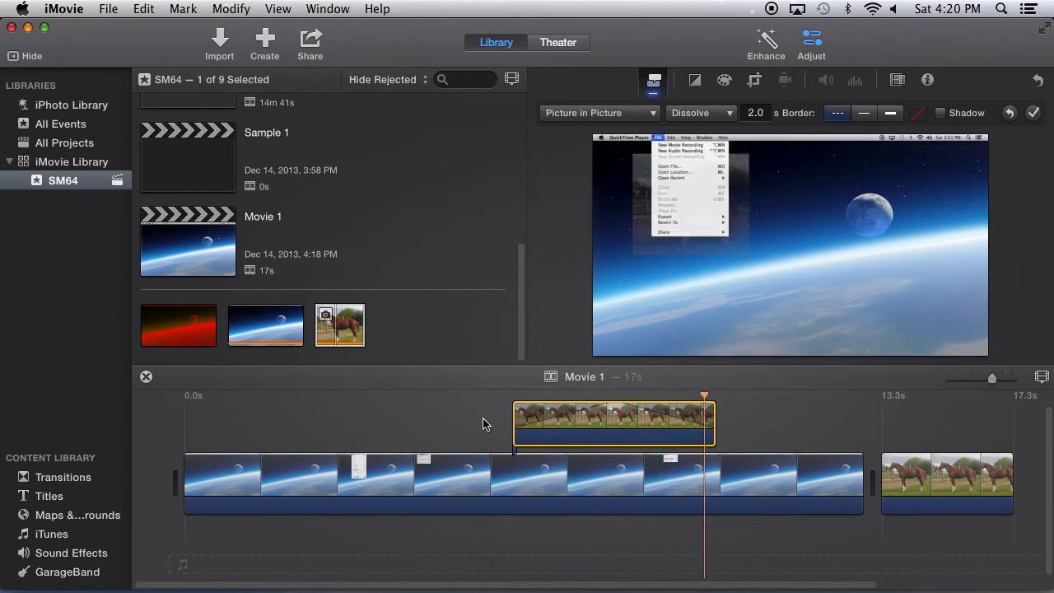
Try the Zoom transition on the horse inset and preview it
{"action": "key", "text": "space"}
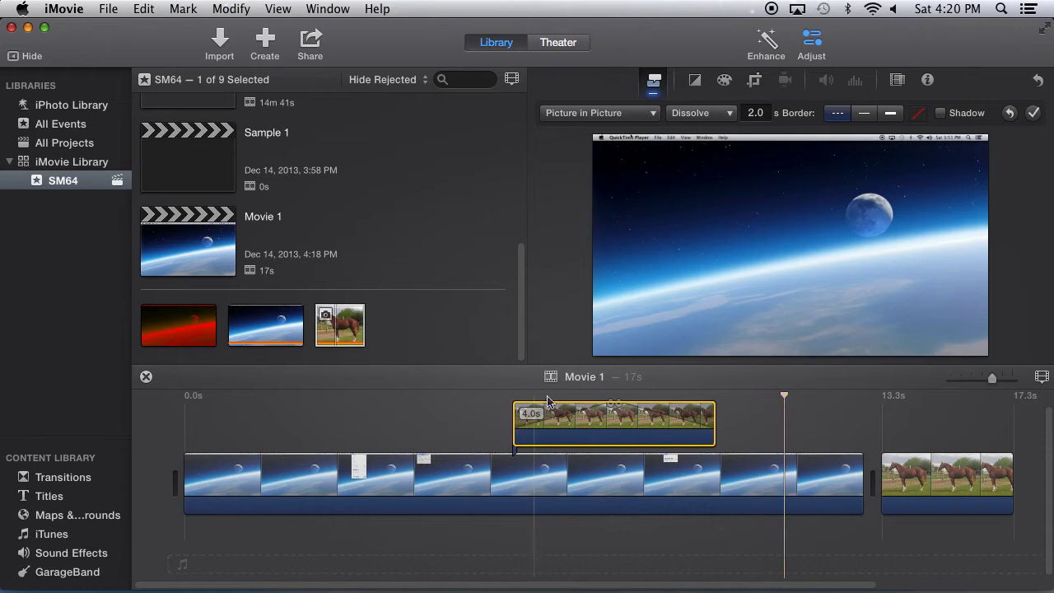
{"action": "left_click", "coordinate": [715, 113]}
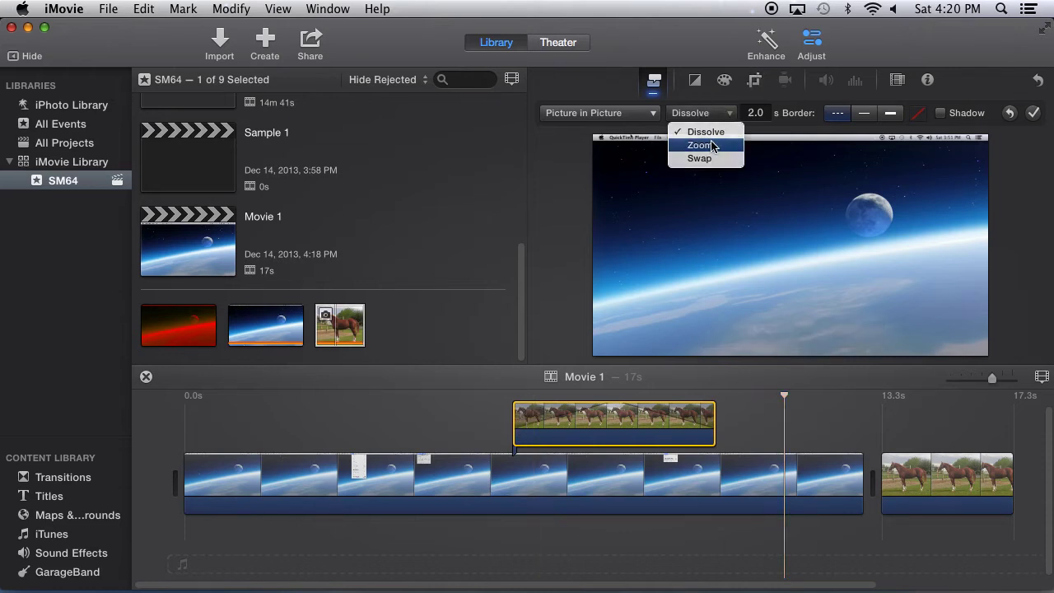
{"action": "left_click", "coordinate": [713, 146]}
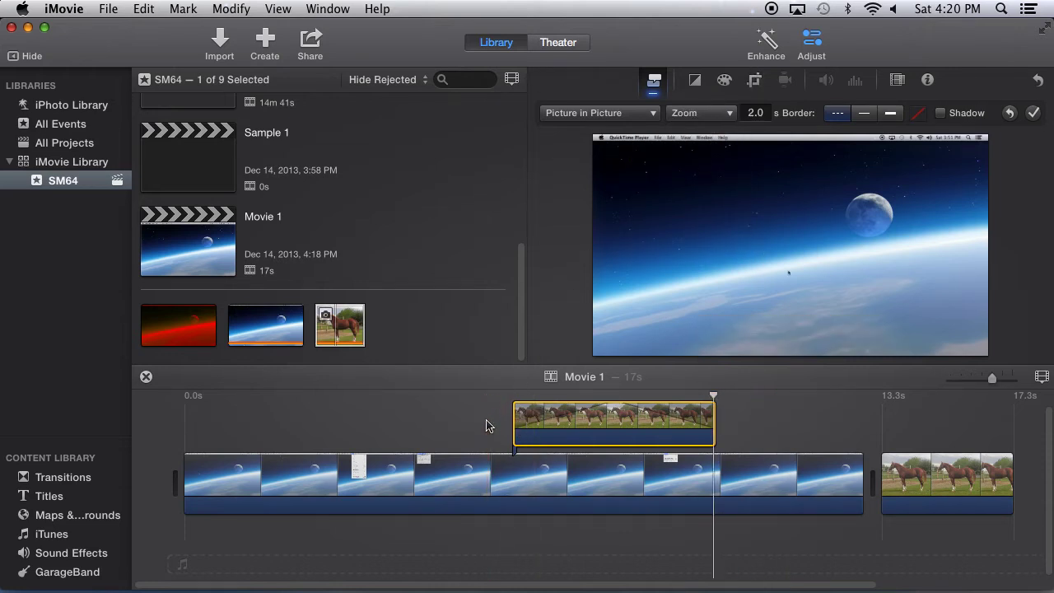
{"action": "key", "text": "space"}
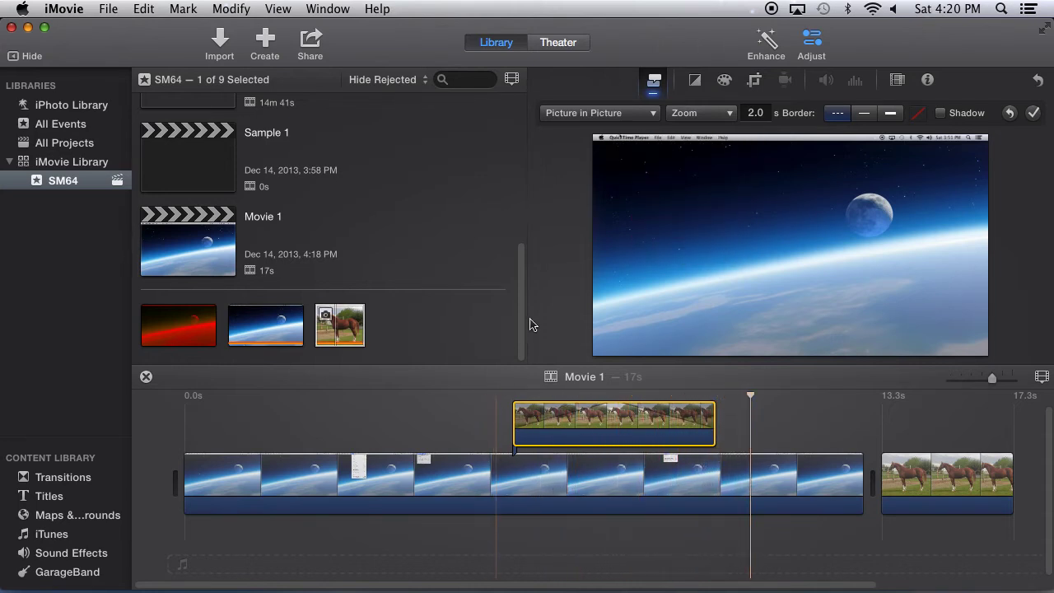
Switch the inset transition to Swap and preview it
{"action": "left_click", "coordinate": [711, 112]}
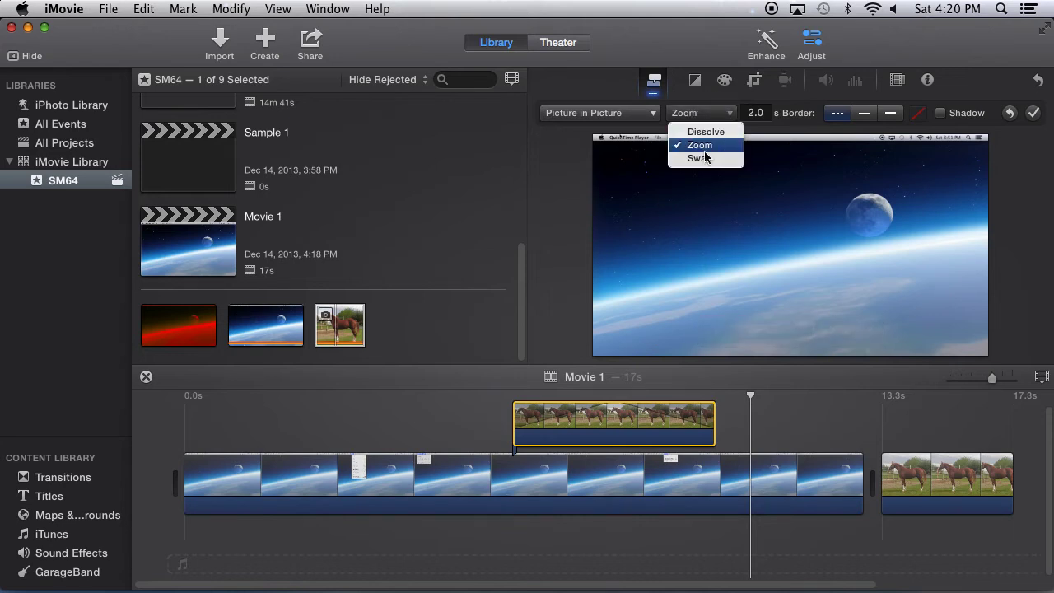
{"action": "left_click", "coordinate": [700, 158]}
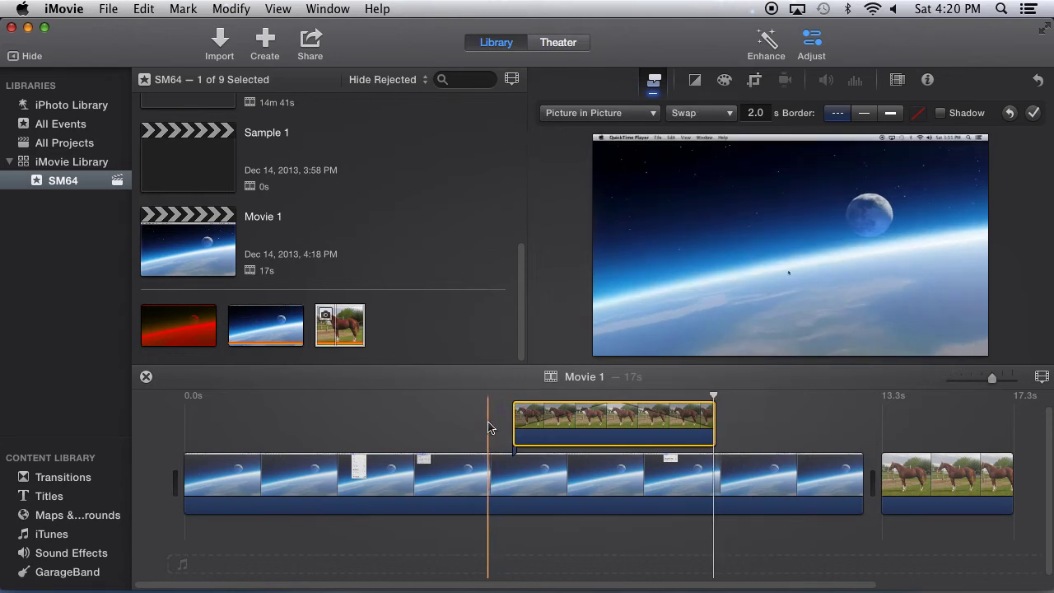
{"action": "key", "text": "space"}
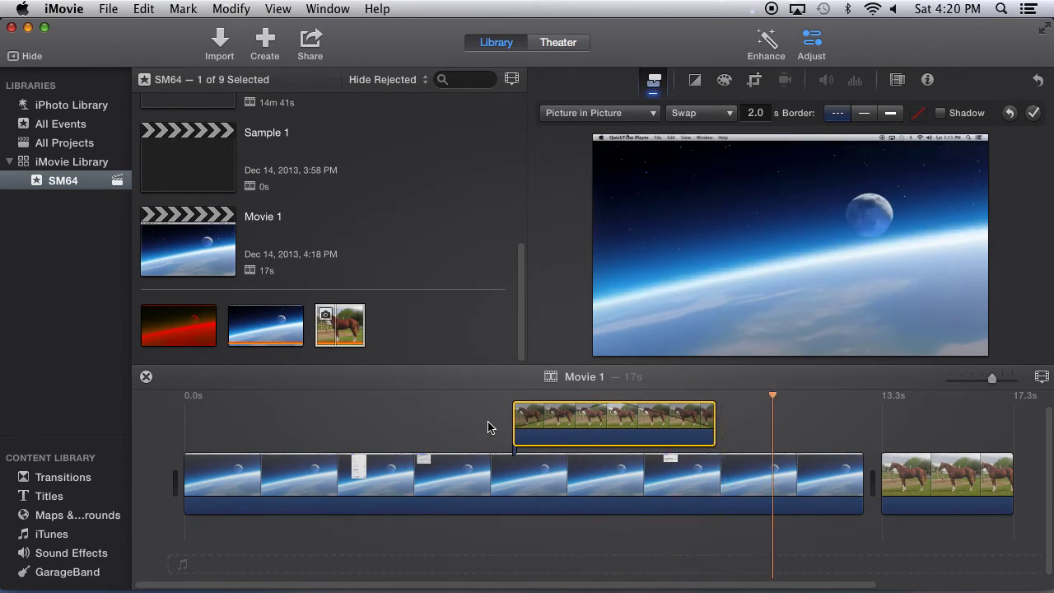
{"action": "key", "text": "space"}
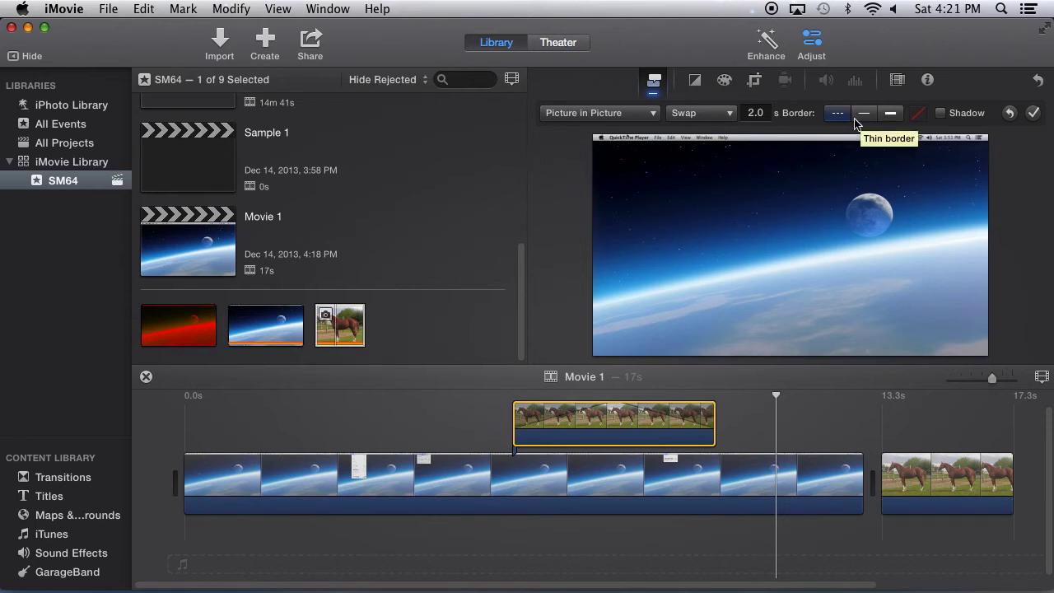
{"action": "left_click", "coordinate": [712, 116]}
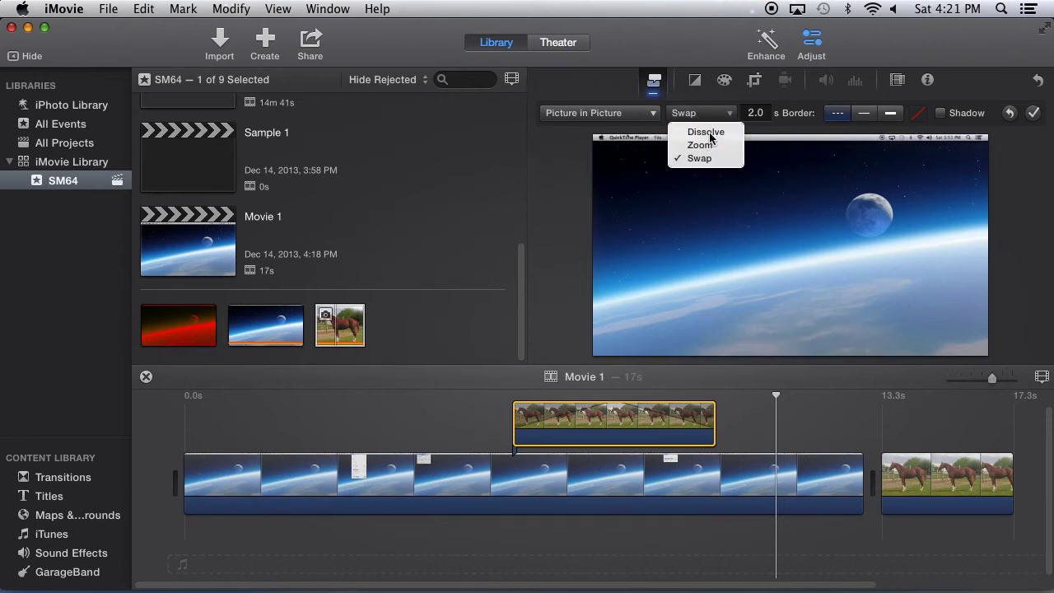
Return the inset transition to Dissolve and add a thin border, previewing it
{"action": "left_click", "coordinate": [706, 131]}
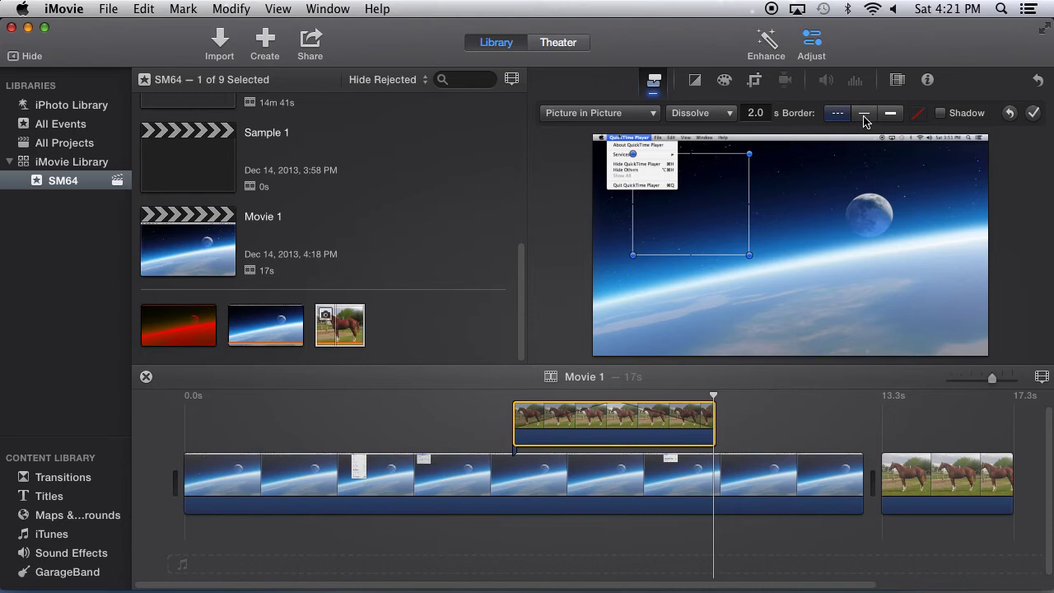
{"action": "left_click", "coordinate": [864, 115]}
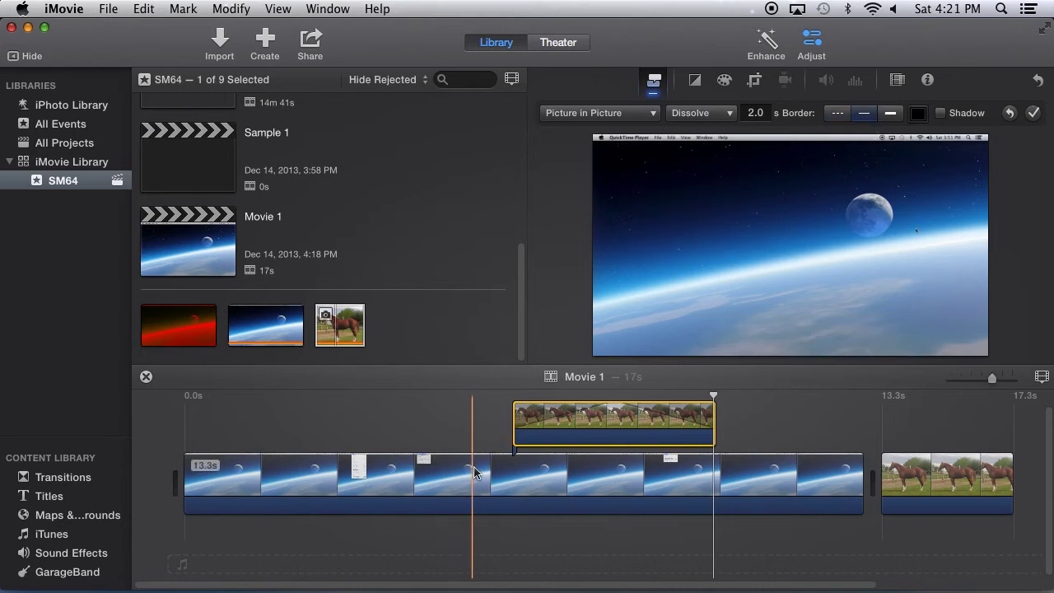
{"action": "key", "text": "space"}
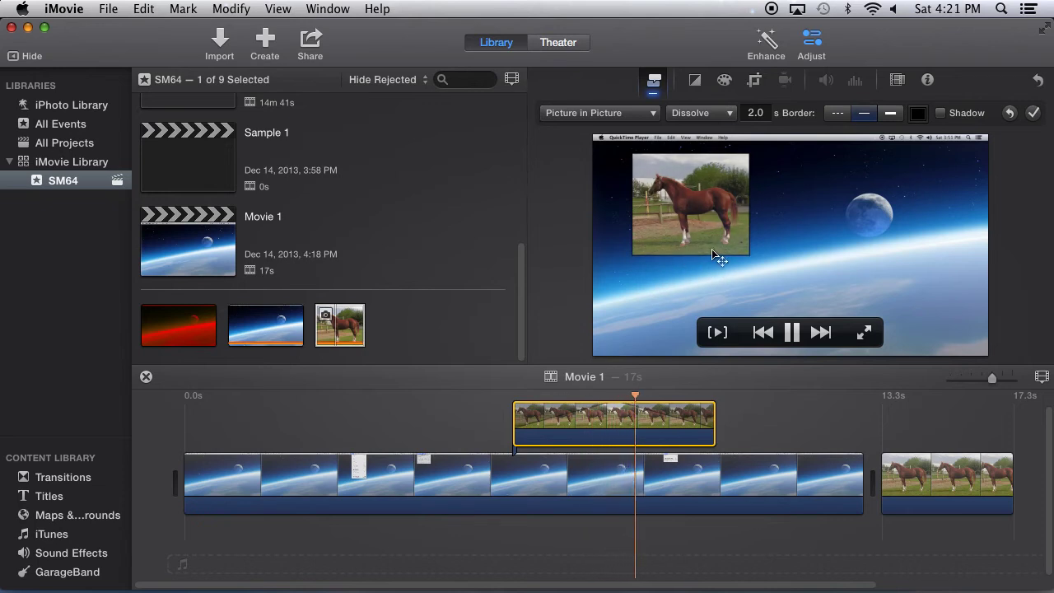
{"action": "key", "text": "space"}
Make the inset border thick and preview from just before the horse clip
{"action": "left_click", "coordinate": [890, 113]}
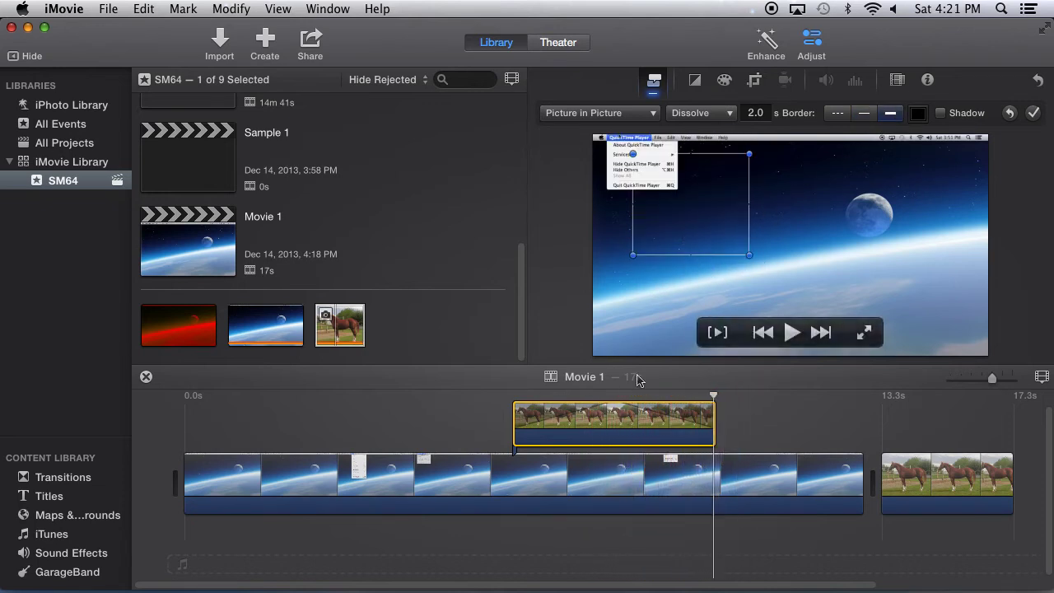
{"action": "left_click", "coordinate": [498, 418]}
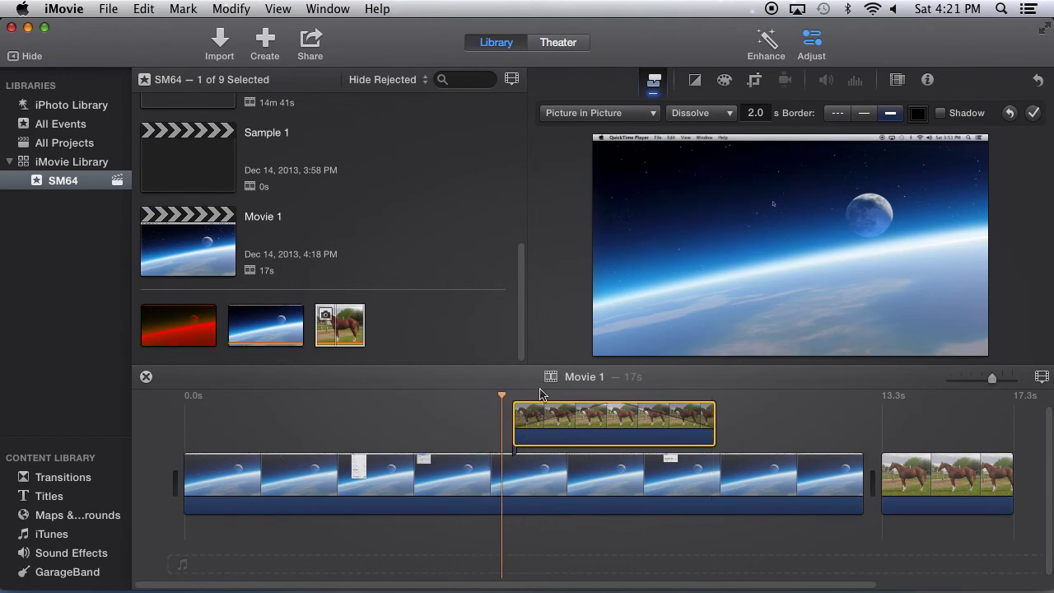
{"action": "key", "text": "space"}
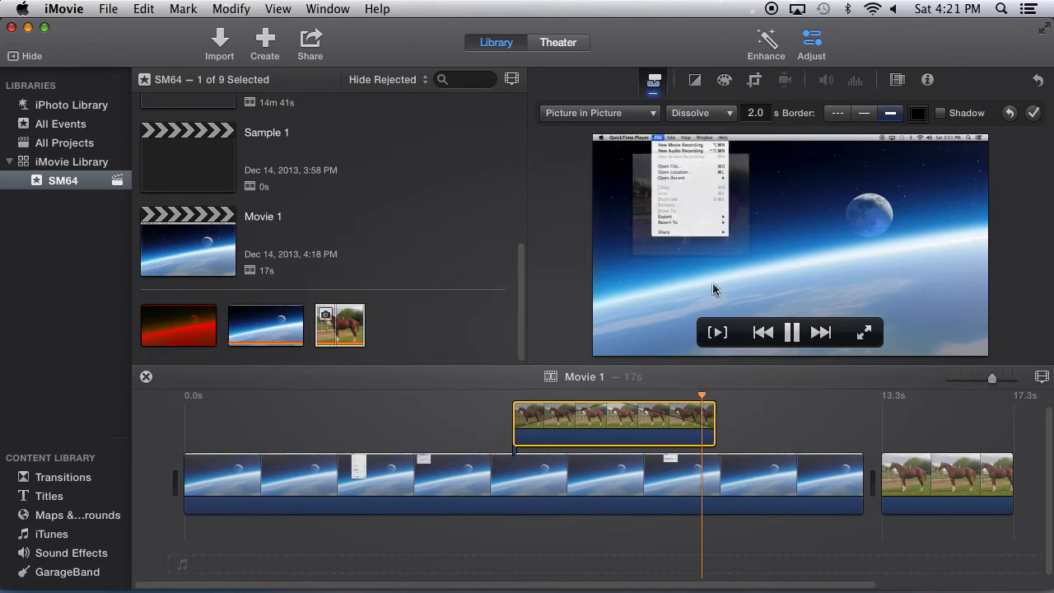
{"action": "key", "text": "space"}
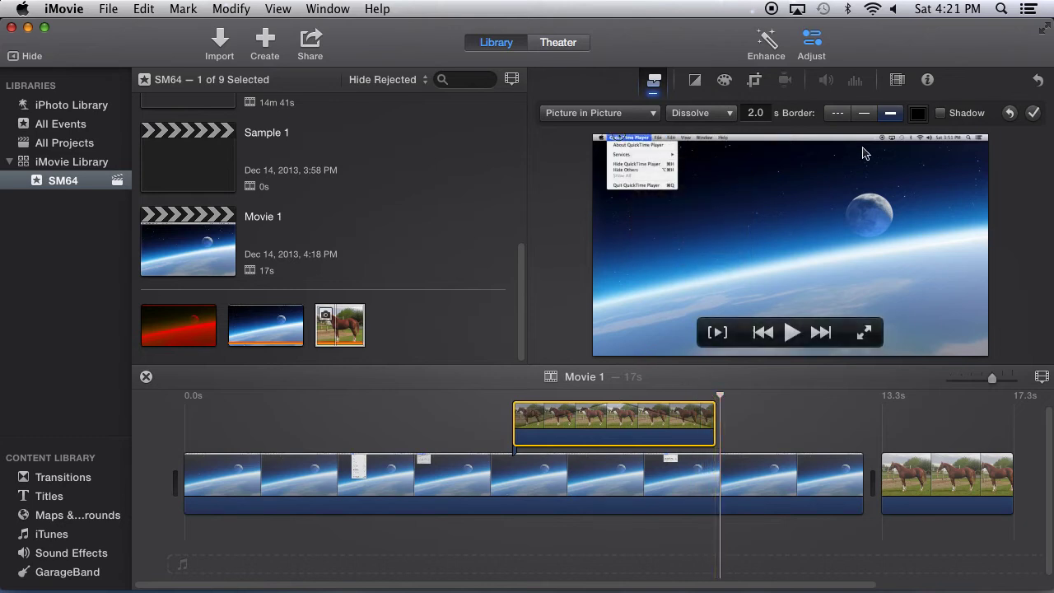
Make the horse inset's border green and preview it in the movie
{"action": "left_click", "coordinate": [917, 114]}
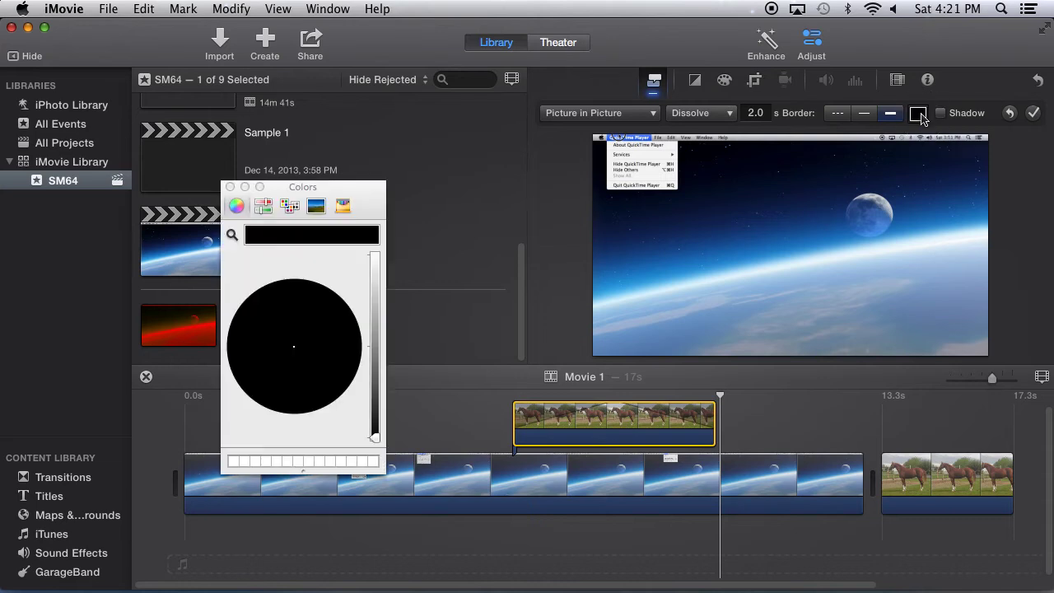
{"action": "left_click", "coordinate": [375, 281]}
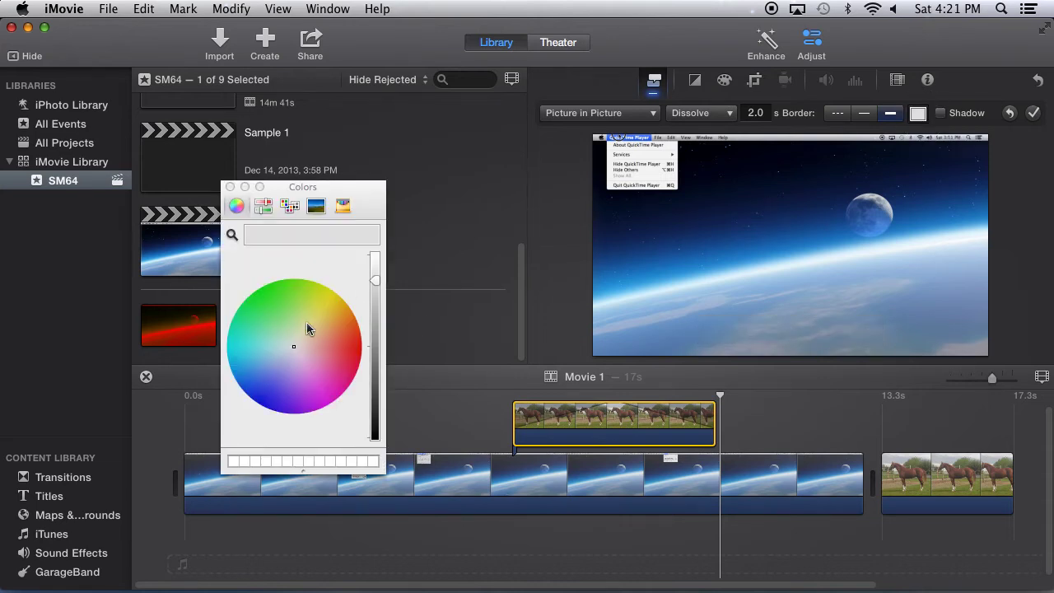
{"action": "left_click", "coordinate": [266, 297]}
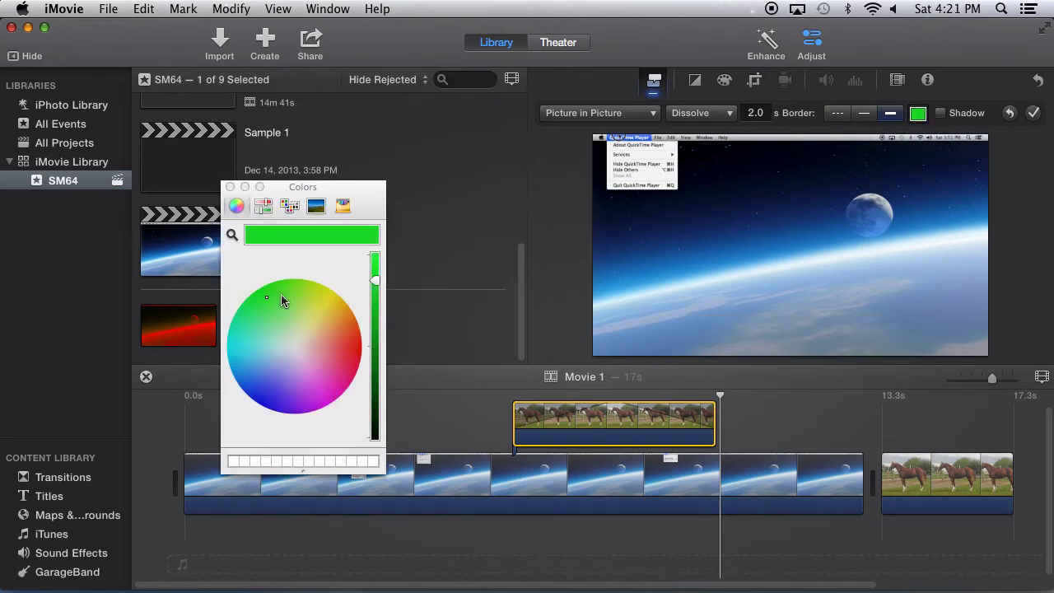
{"action": "left_click", "coordinate": [484, 423]}
{"action": "key", "text": "space"}
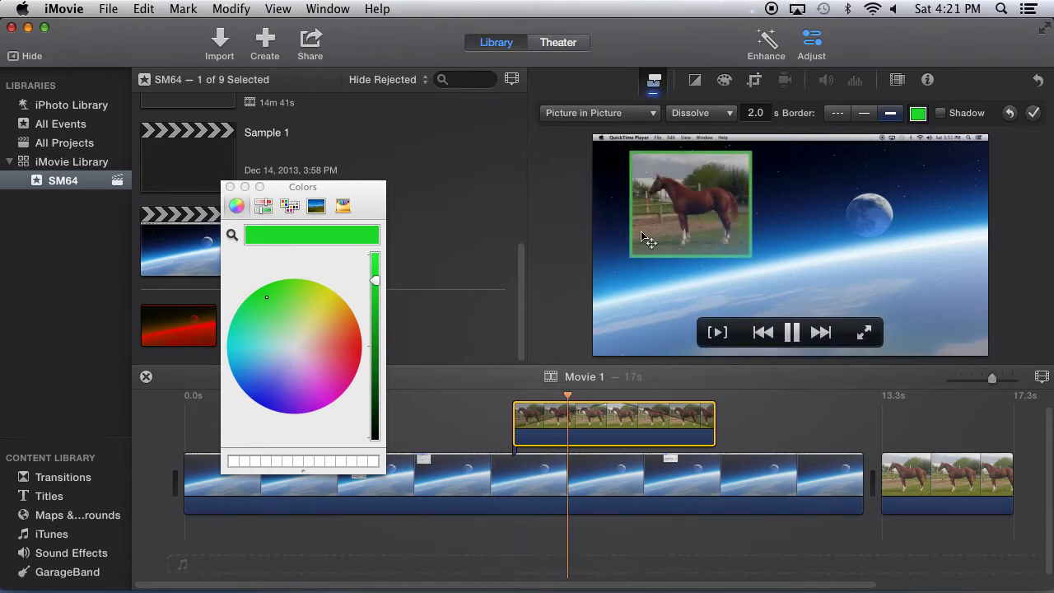
{"action": "key", "text": "space"}
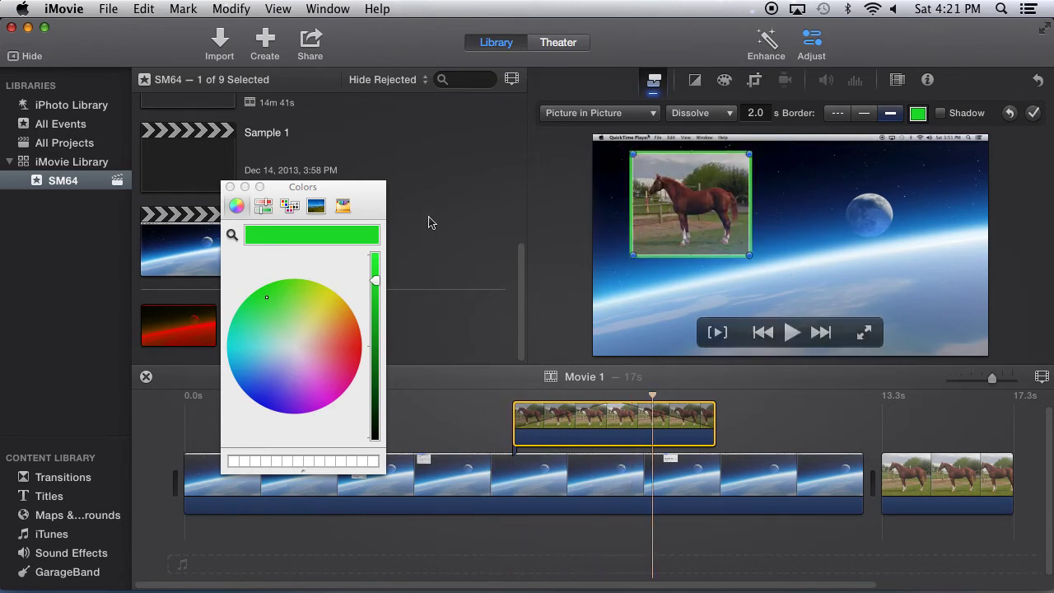
{"action": "left_click", "coordinate": [230, 187]}
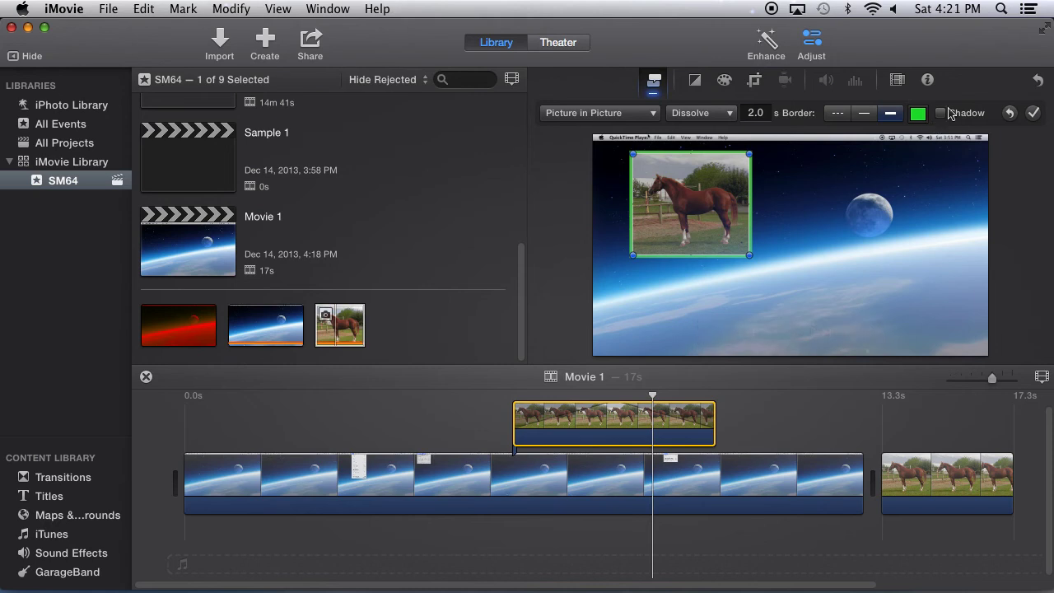
Turn on the inset's drop shadow and play the movie to check it
{"action": "mouse_move", "coordinate": [680, 275]}
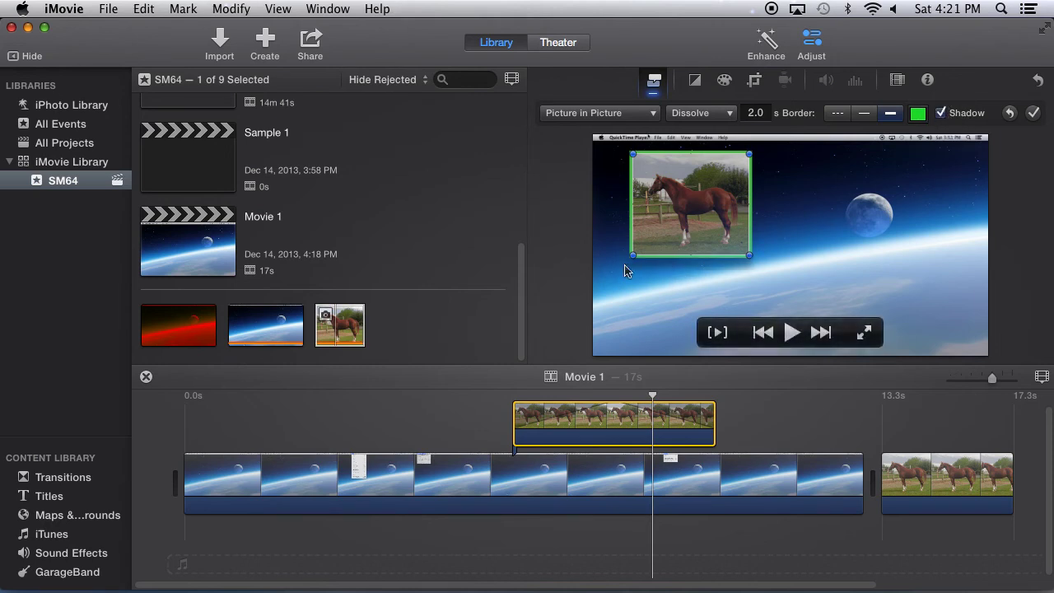
{"action": "left_click", "coordinate": [941, 112]}
{"action": "left_click", "coordinate": [941, 113]}
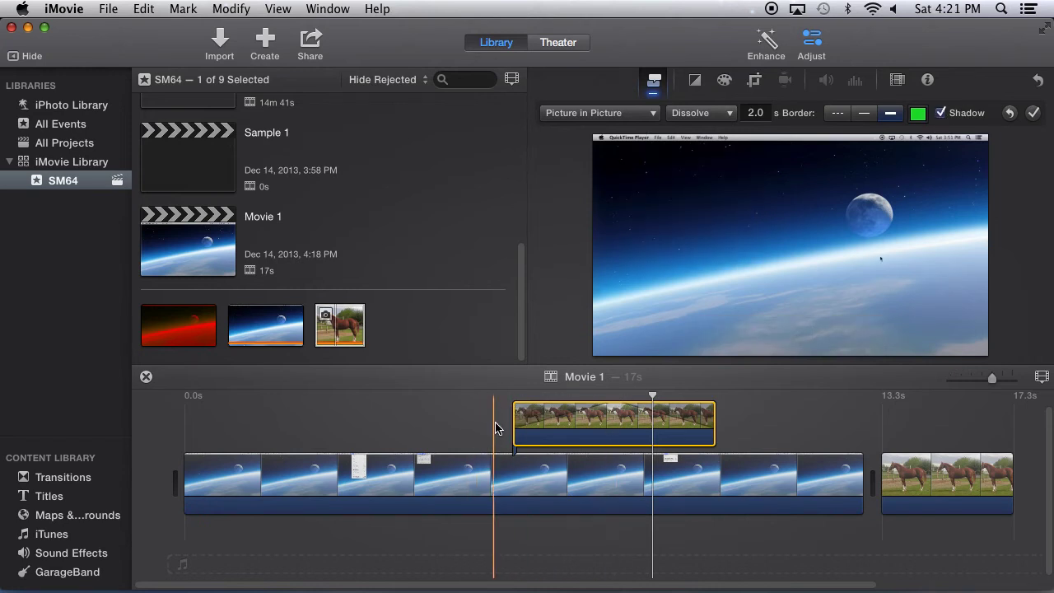
{"action": "key", "text": "space"}
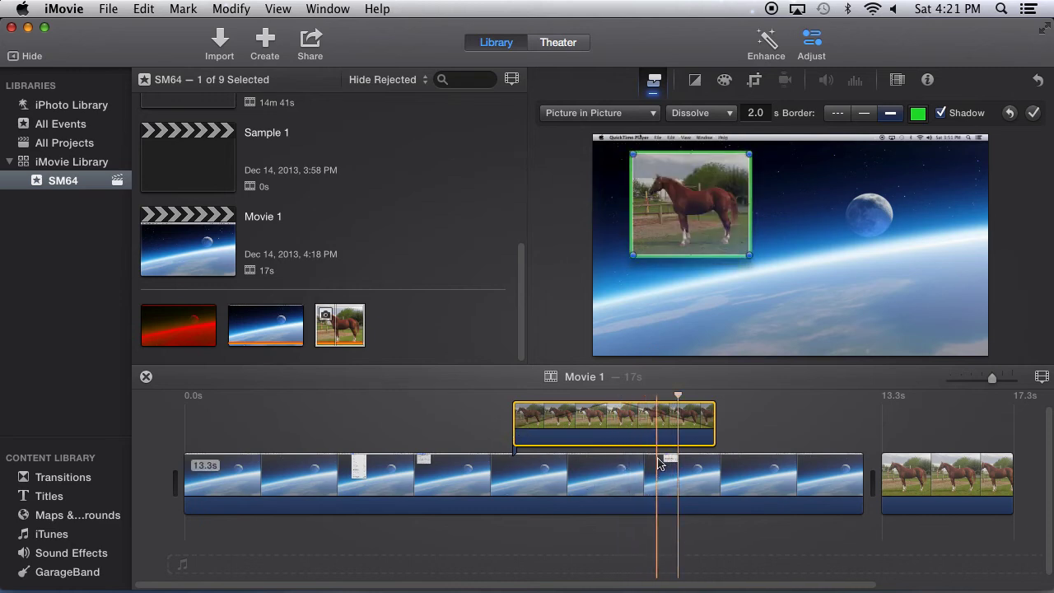
Change the horse overlay style from Picture in Picture to Cutaway so it fills the frame
{"action": "key", "text": "space"}
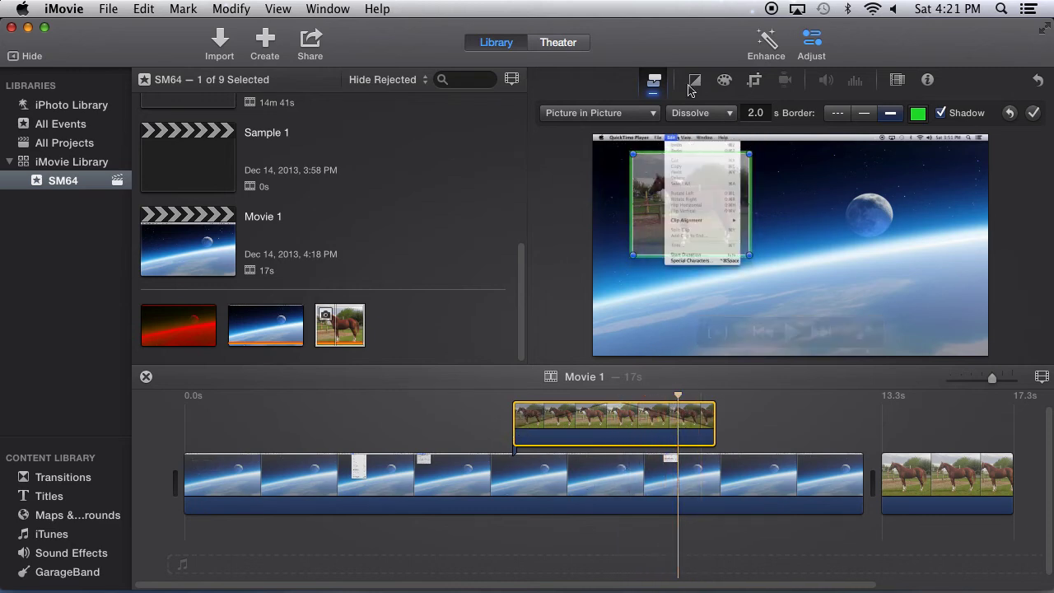
{"action": "left_click", "coordinate": [647, 114]}
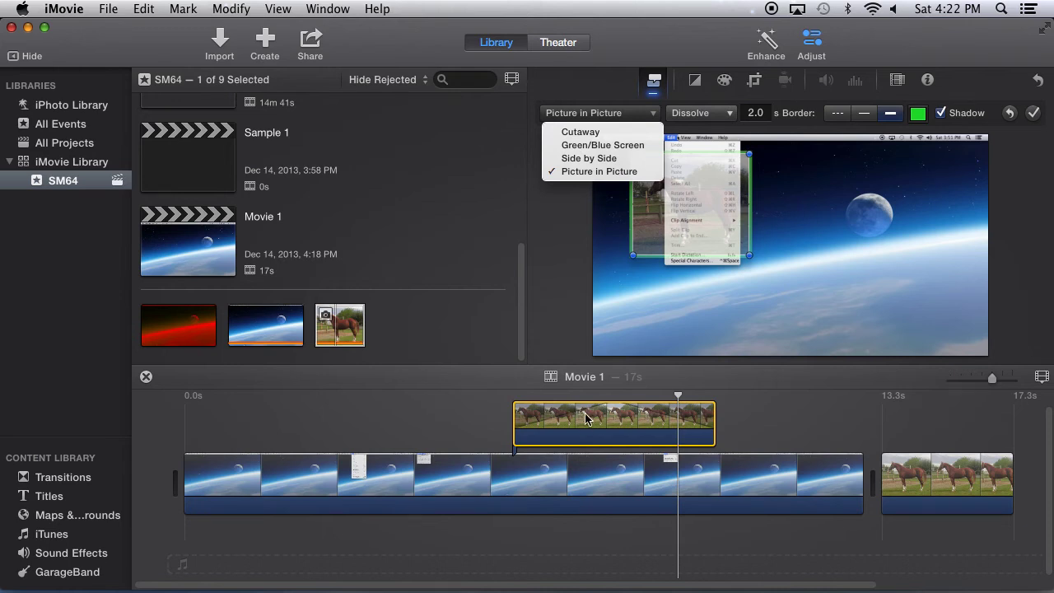
{"action": "left_click", "coordinate": [580, 132]}
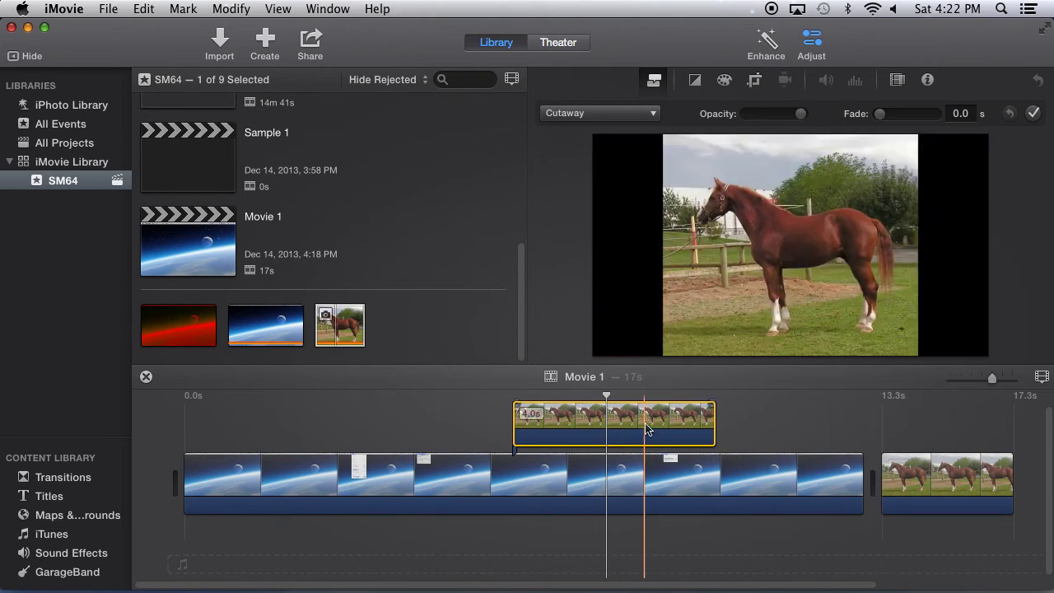
{"action": "scroll", "coordinate": [636, 430], "scroll_direction": "up", "scroll_amount": 1}
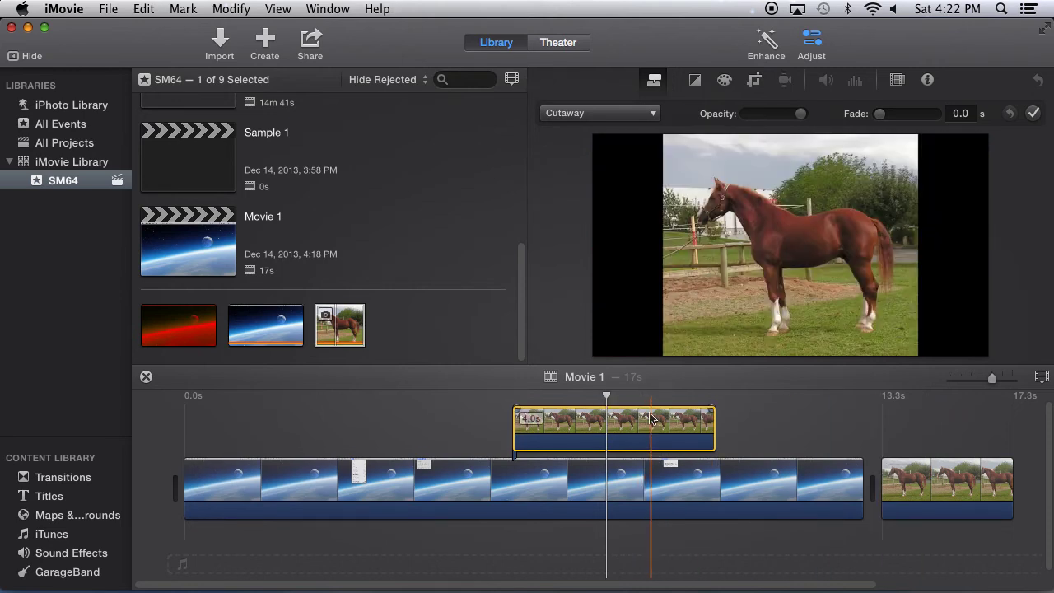
{"action": "mouse_move", "coordinate": [622, 286]}
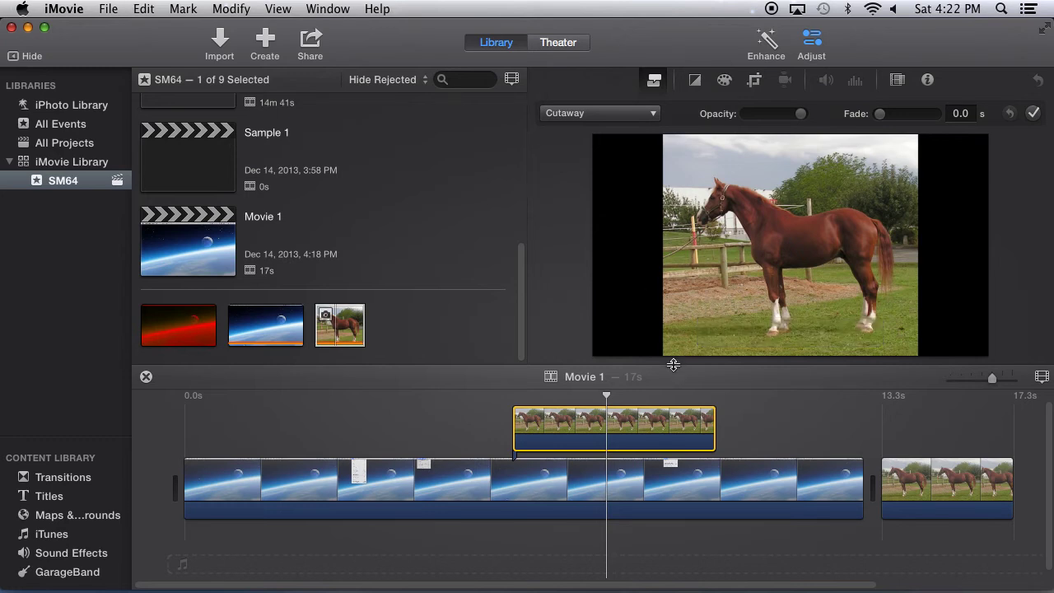
{"action": "scroll", "coordinate": [656, 412], "scroll_direction": "down", "scroll_amount": 1}
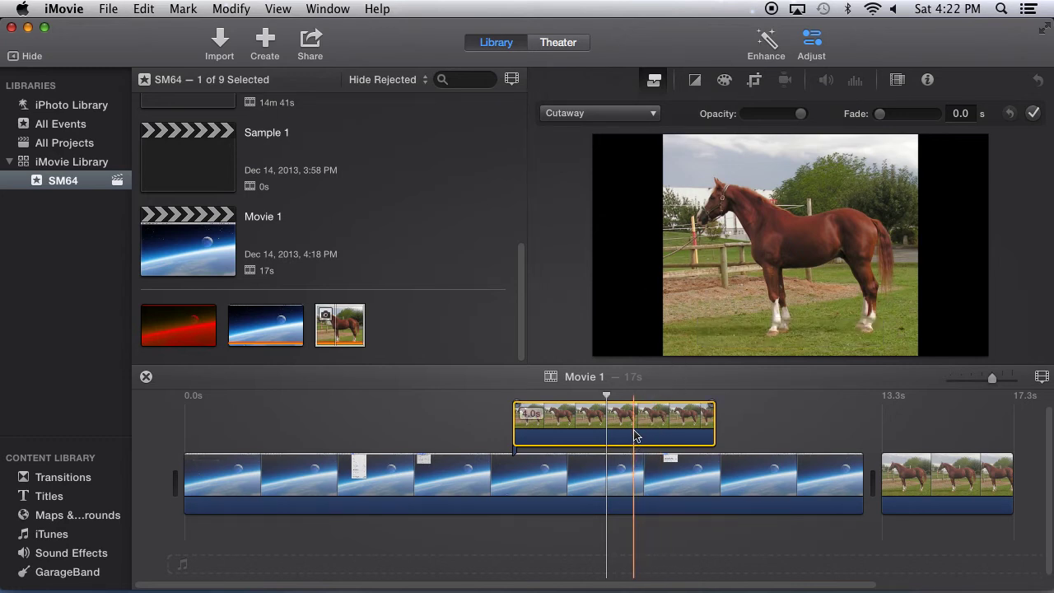
{"action": "left_click", "coordinate": [598, 115]}
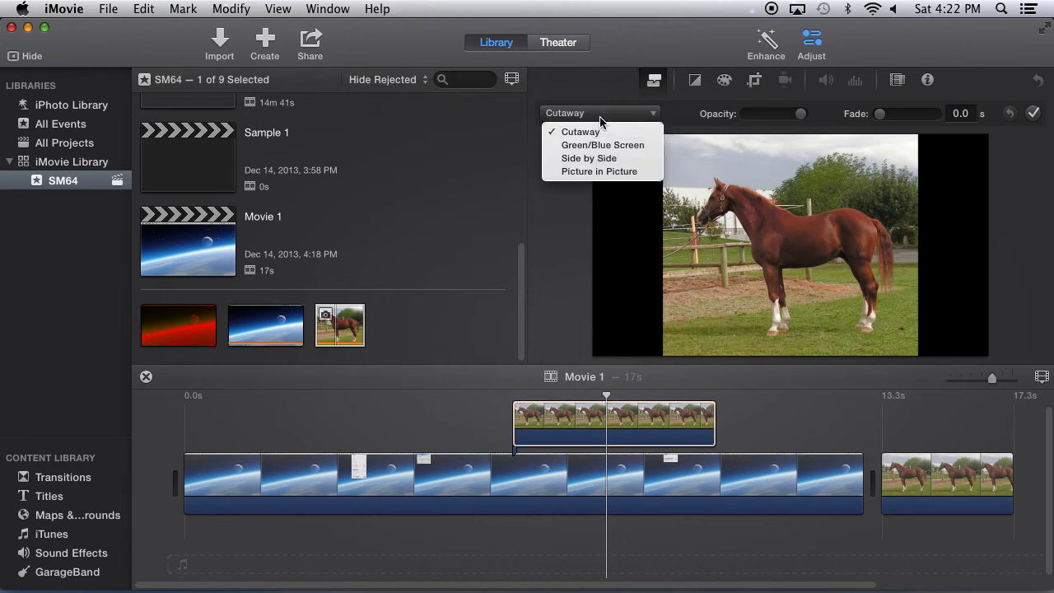
Set the horse overlay style back to Picture in Picture
{"action": "left_click", "coordinate": [599, 171]}
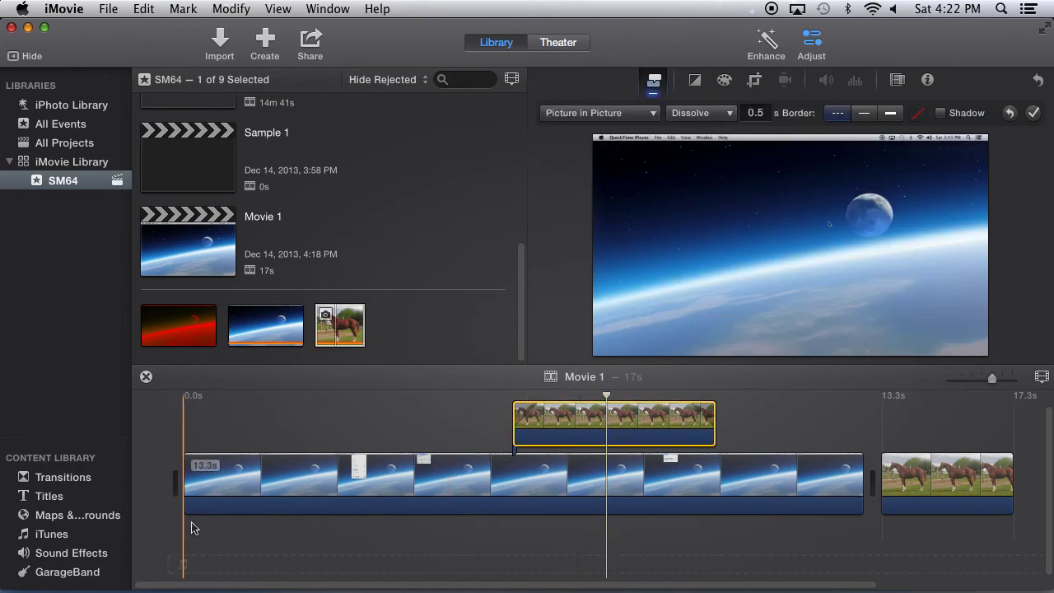
Add the 1.7-second Can Open sound effect beneath the start of the space clip
{"action": "left_click", "coordinate": [59, 553]}
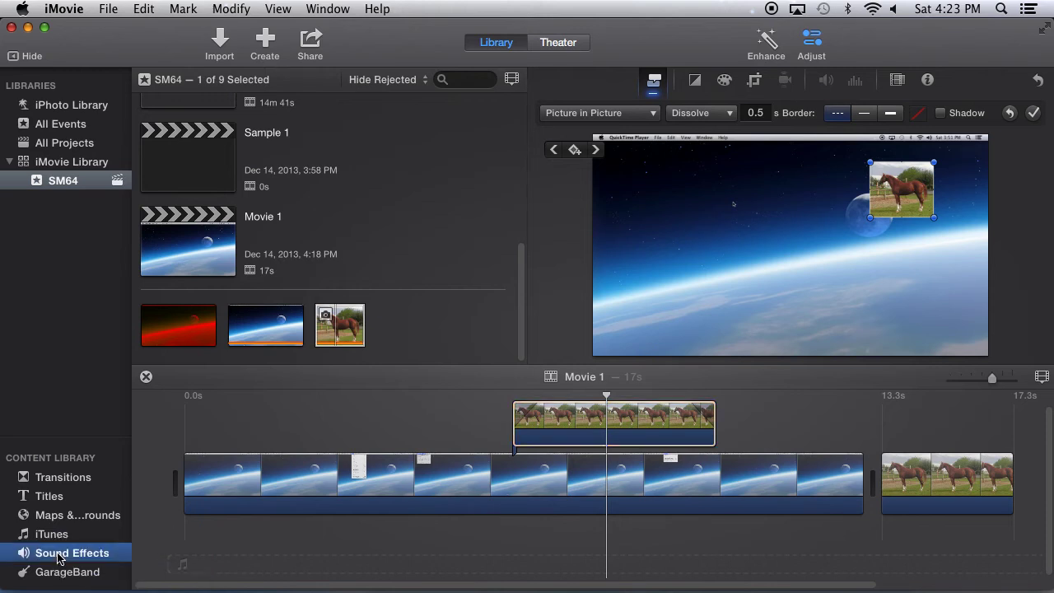
{"action": "type", "text": "des"}
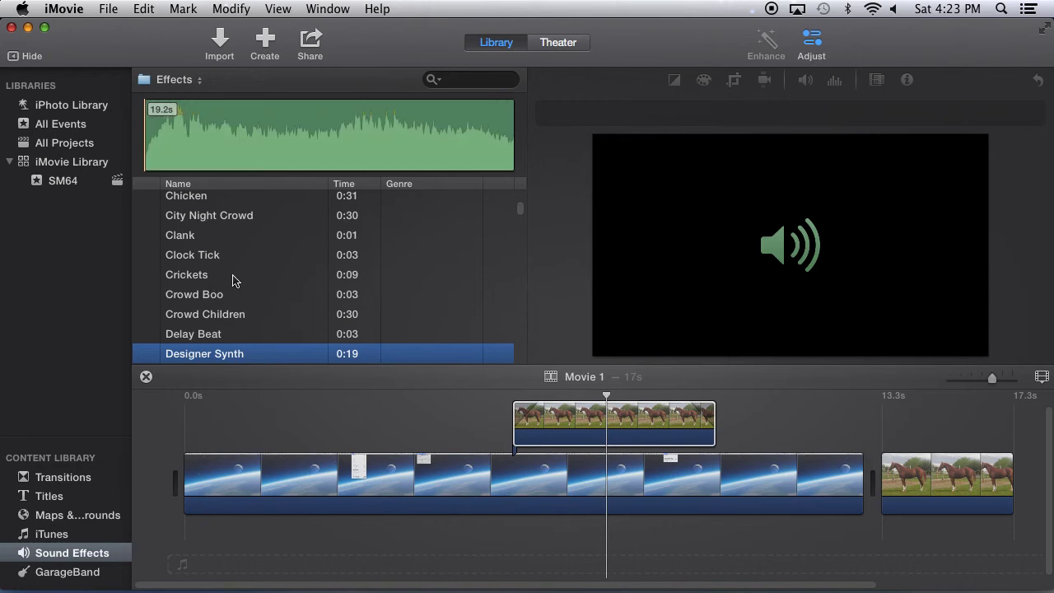
{"action": "scroll", "coordinate": [238, 285], "scroll_direction": "up", "scroll_amount": 3}
{"action": "scroll", "coordinate": [243, 286], "scroll_direction": "up", "scroll_amount": 4}
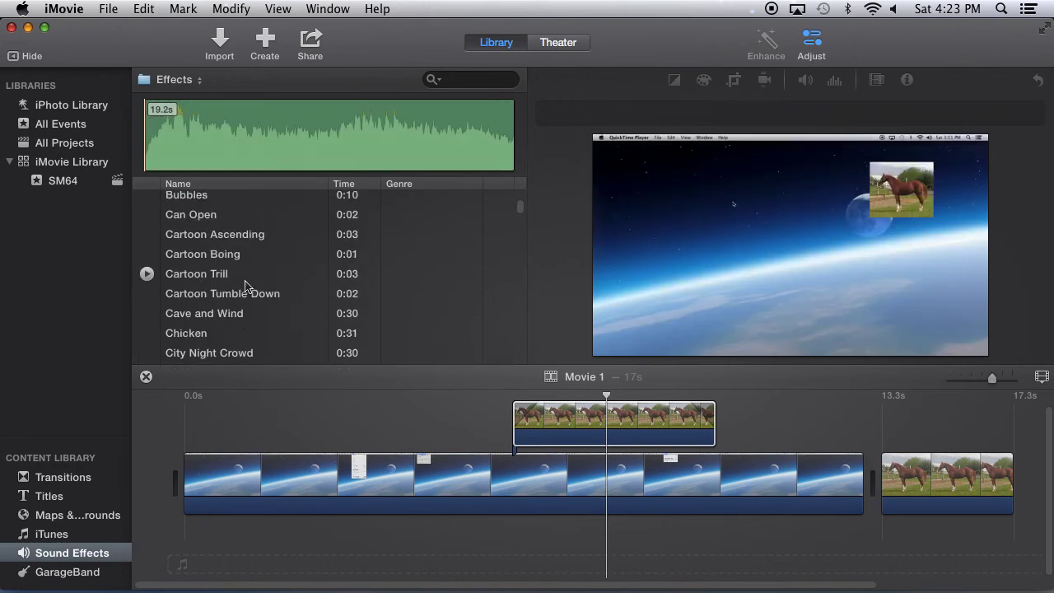
{"action": "left_click", "coordinate": [211, 219]}
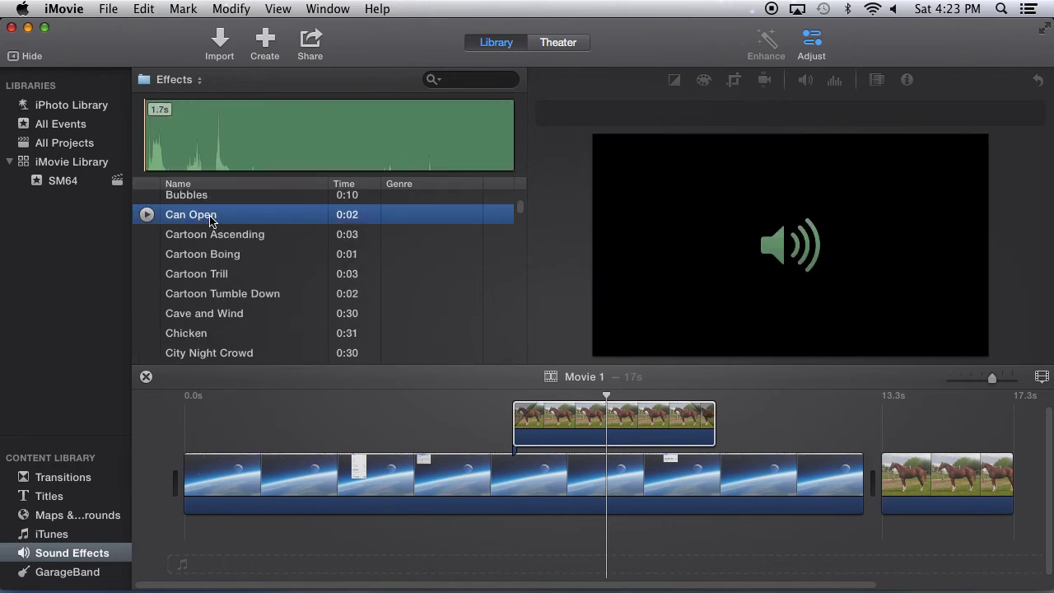
{"action": "left_click_drag", "start_coordinate": [179, 221], "coordinate": [189, 560]}
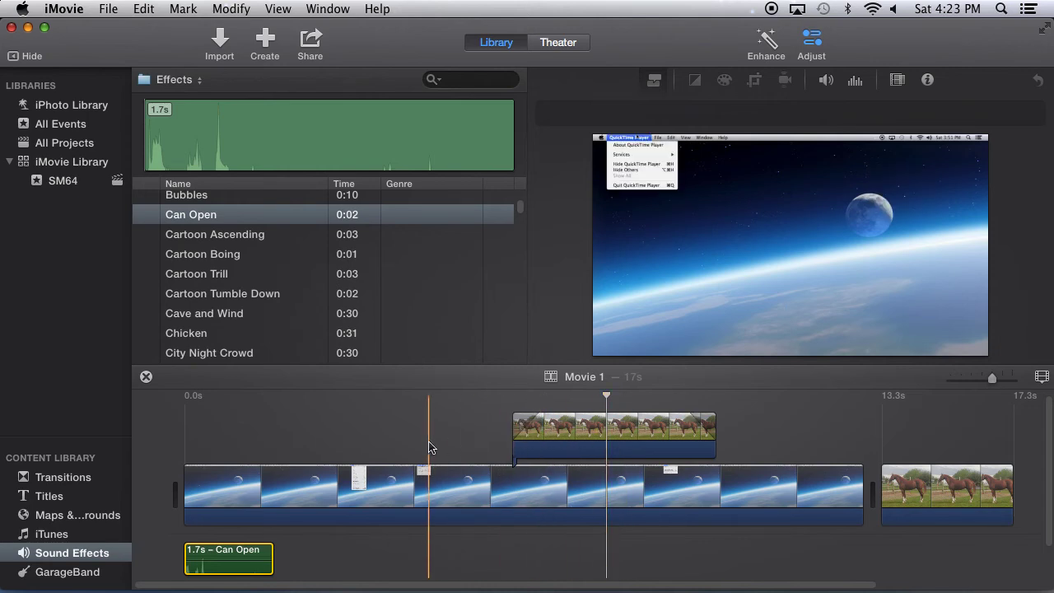
{"action": "scroll", "coordinate": [305, 485], "scroll_direction": "down", "scroll_amount": 2}
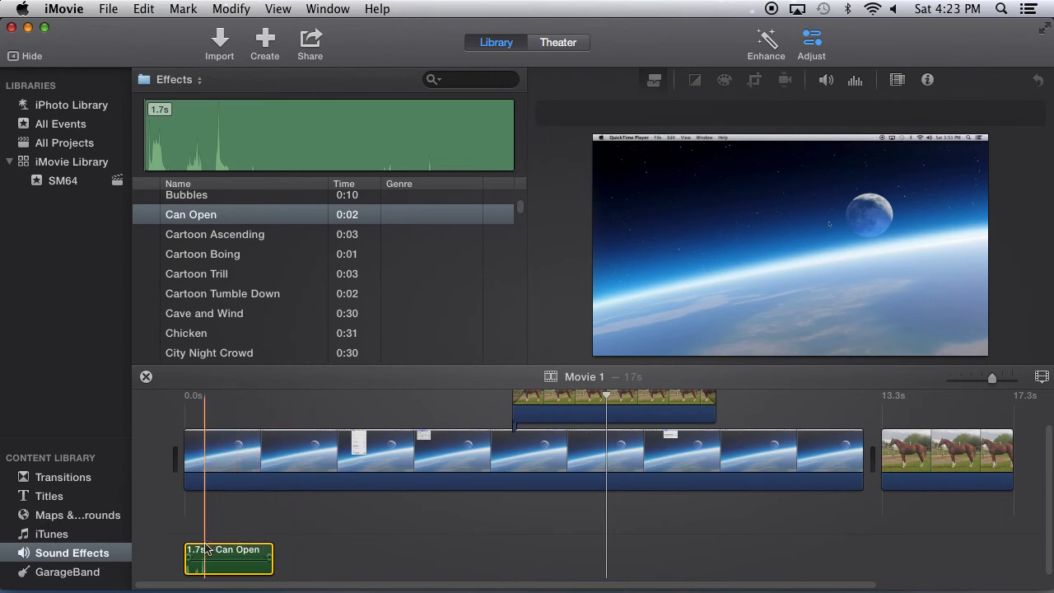
{"action": "left_click", "coordinate": [238, 241]}
Stack Cartoon Ascending, Cartoon Boing, Cartoon Tumble Down and Crowd Boo sound effects at the movie's start
{"action": "left_click_drag", "start_coordinate": [184, 245], "coordinate": [188, 518]}
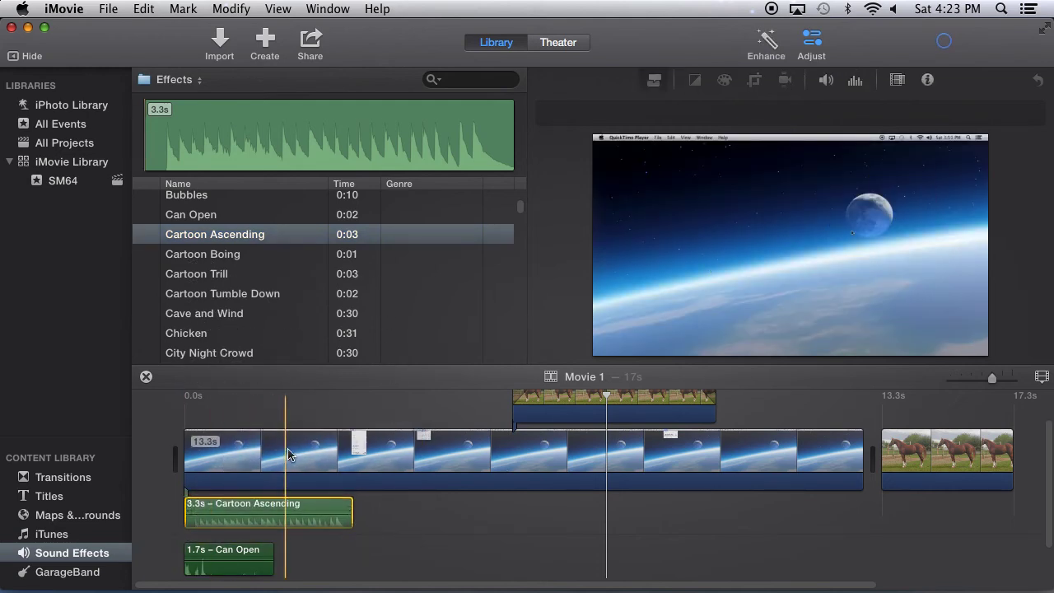
{"action": "scroll", "coordinate": [287, 436], "scroll_direction": "down", "scroll_amount": 2}
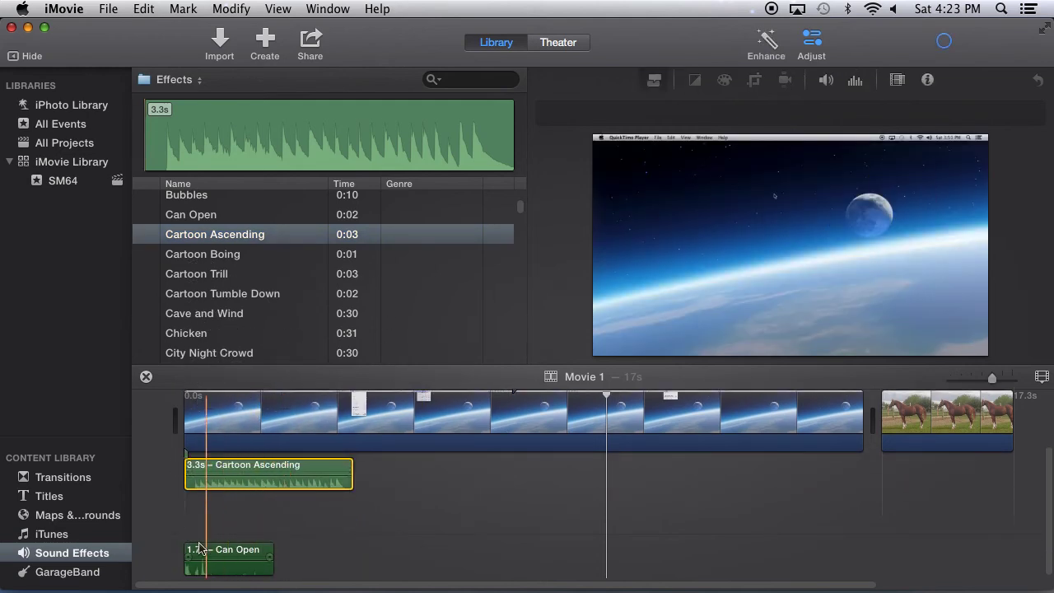
{"action": "left_click", "coordinate": [193, 255]}
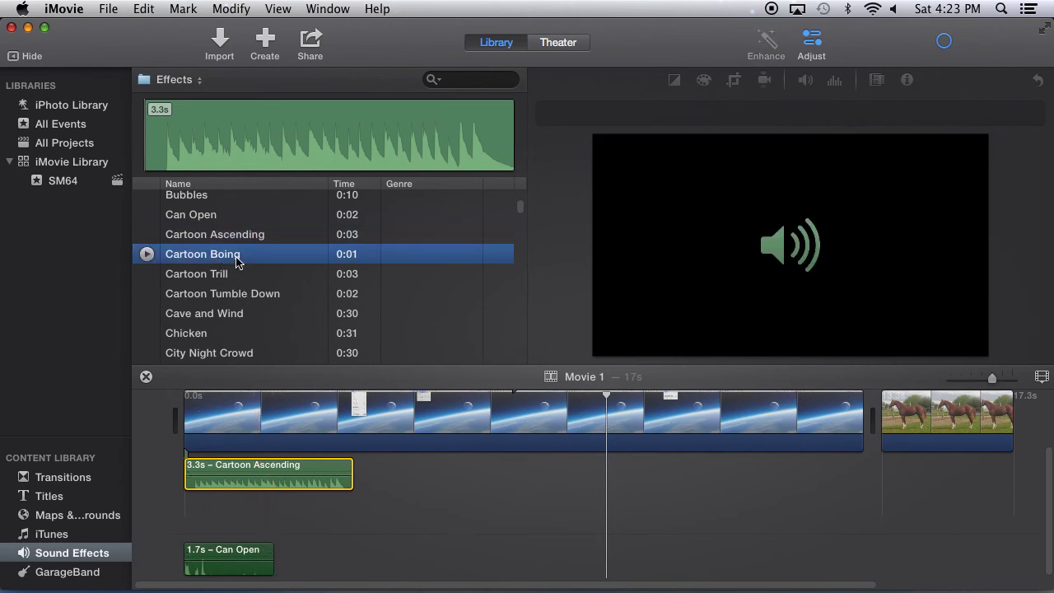
{"action": "left_click_drag", "start_coordinate": [186, 260], "coordinate": [188, 509]}
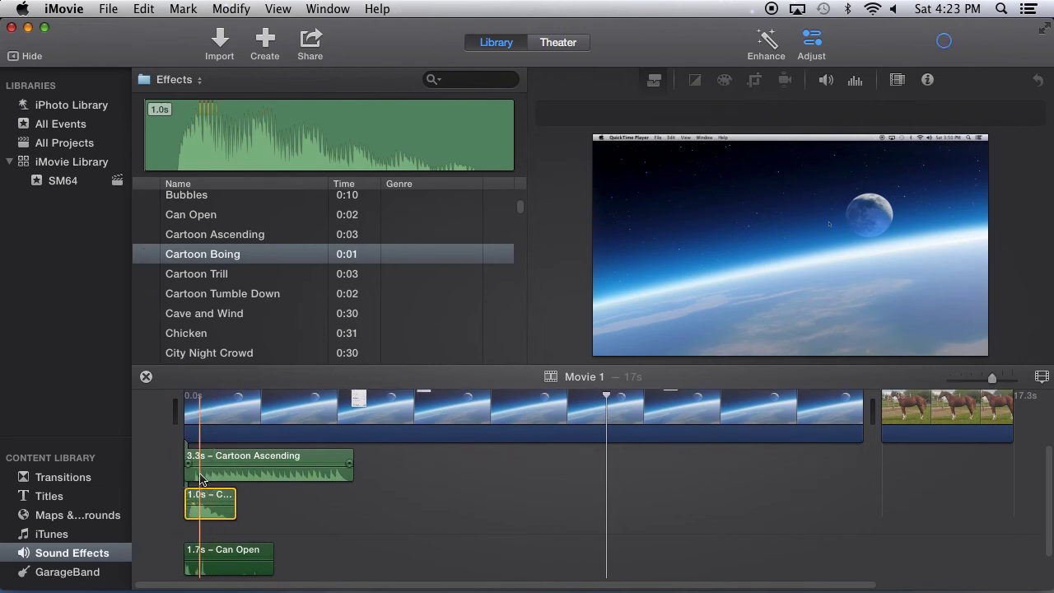
{"action": "left_click_drag", "start_coordinate": [225, 301], "coordinate": [203, 463]}
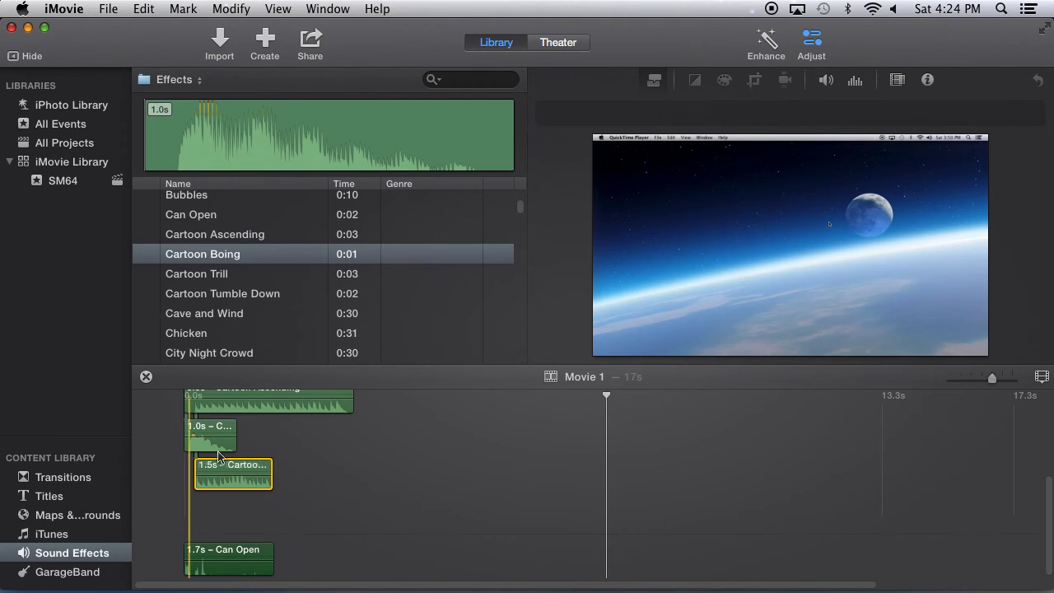
{"action": "scroll", "coordinate": [169, 457], "scroll_direction": "up", "scroll_amount": 2}
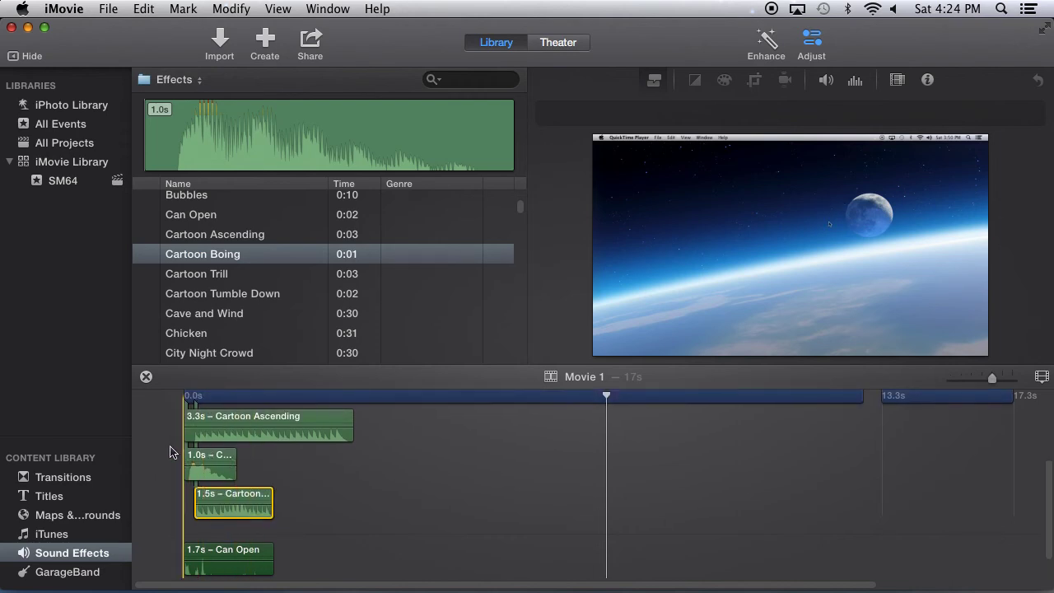
{"action": "scroll", "coordinate": [247, 291], "scroll_direction": "down", "scroll_amount": 4}
{"action": "scroll", "coordinate": [246, 290], "scroll_direction": "down", "scroll_amount": 3}
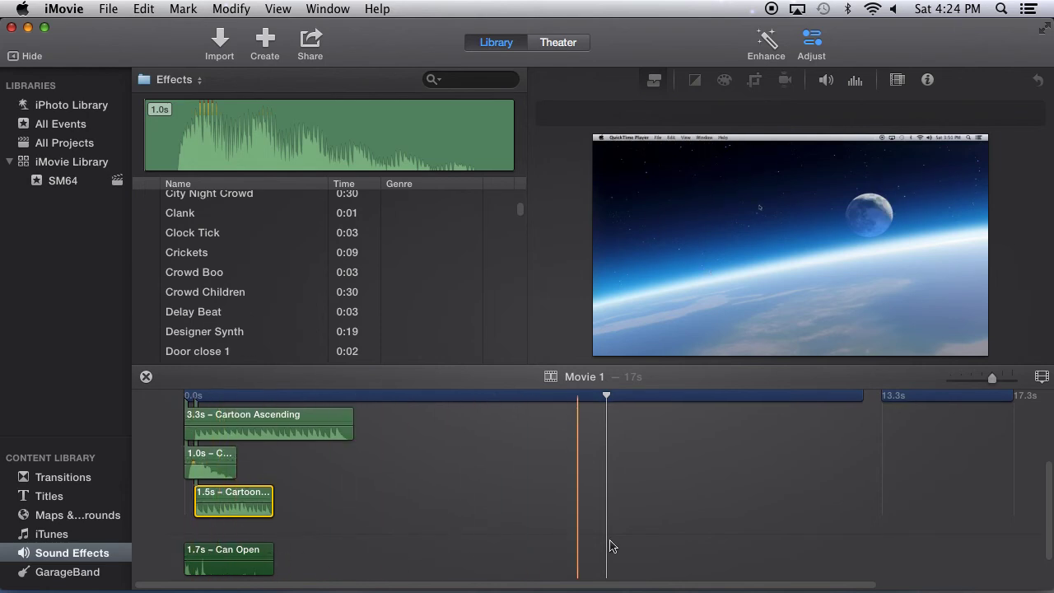
{"action": "left_click_drag", "start_coordinate": [191, 271], "coordinate": [190, 527]}
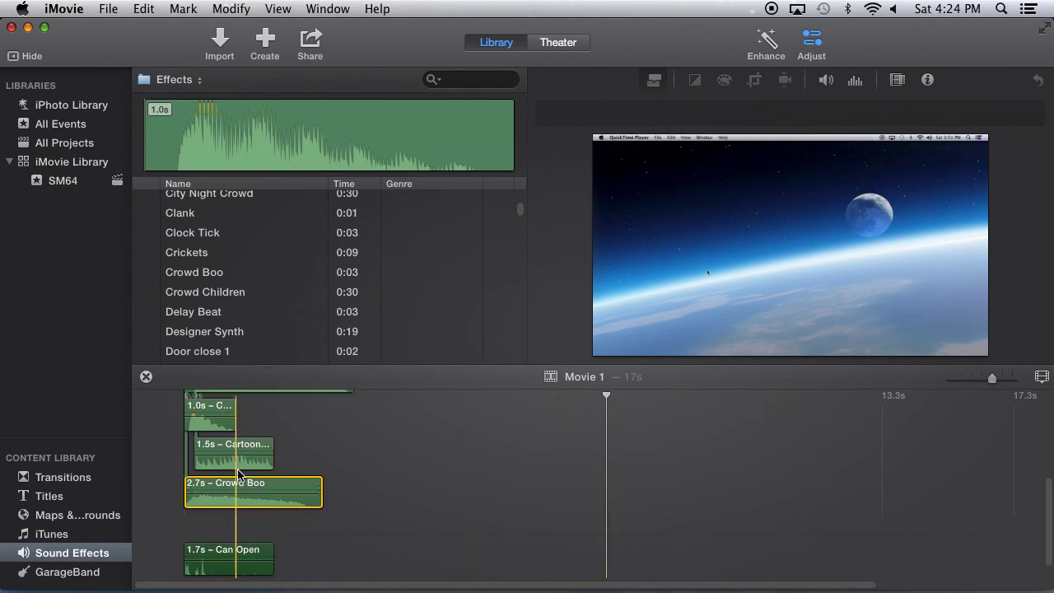
Try deleting Crowd Boo, then move and delete Can Open, undoing the changes
{"action": "key", "text": "Delete"}
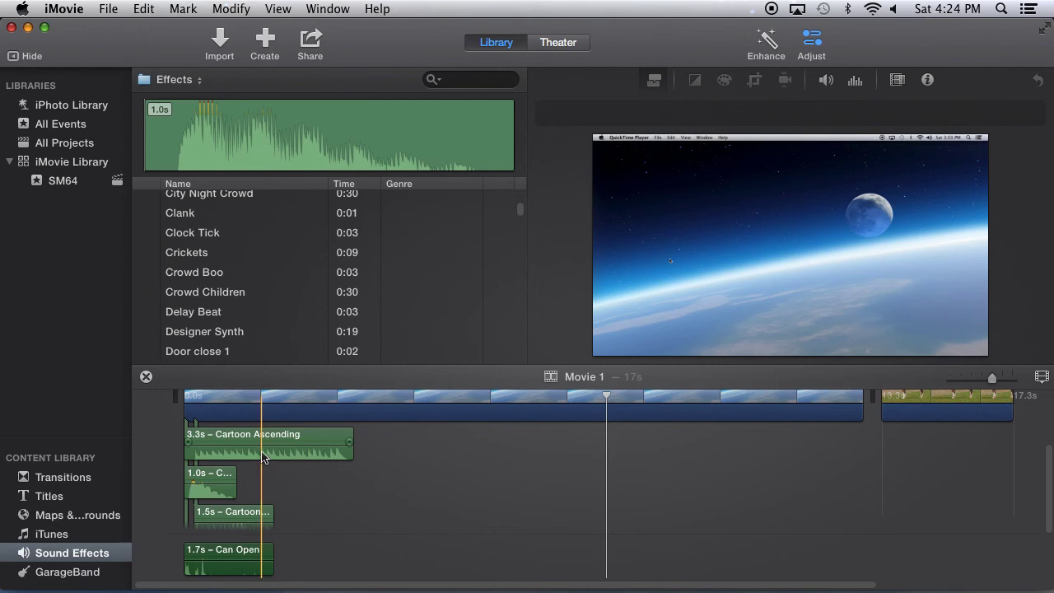
{"action": "key", "text": "super+z"}
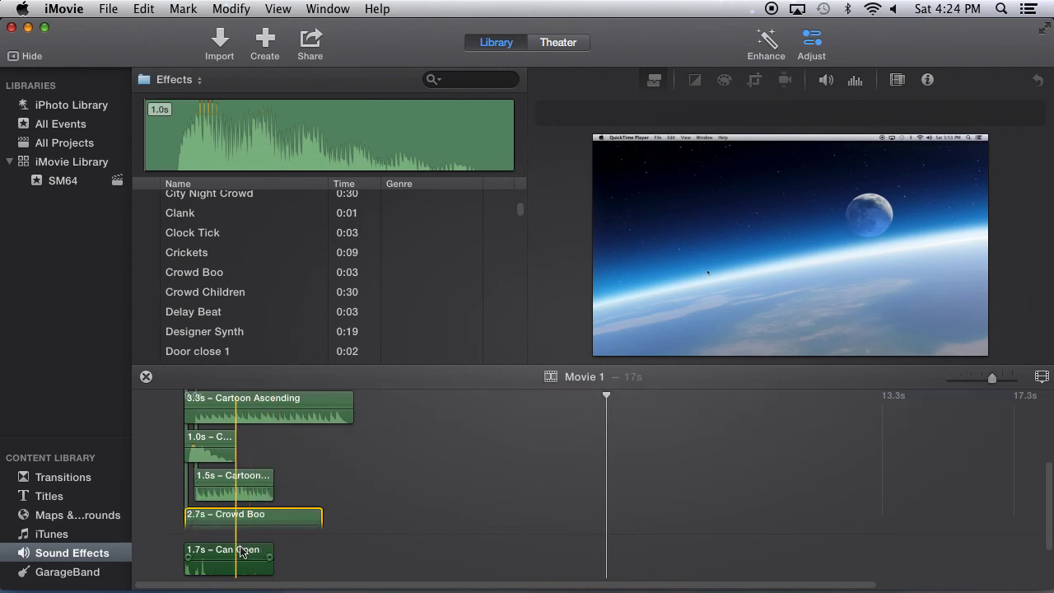
{"action": "left_click_drag", "start_coordinate": [233, 552], "coordinate": [252, 543]}
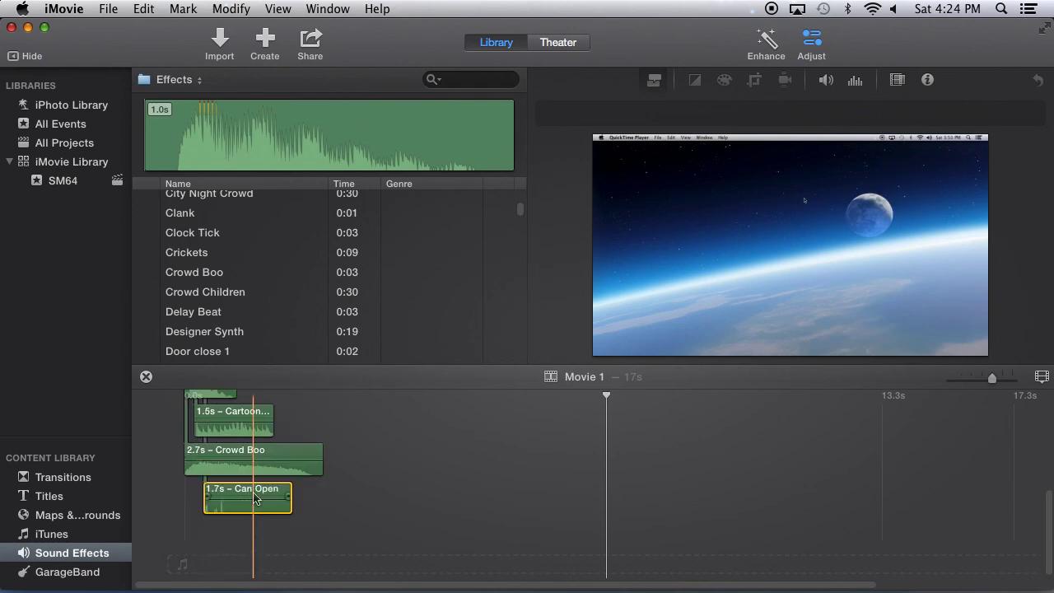
{"action": "key", "text": "Delete"}
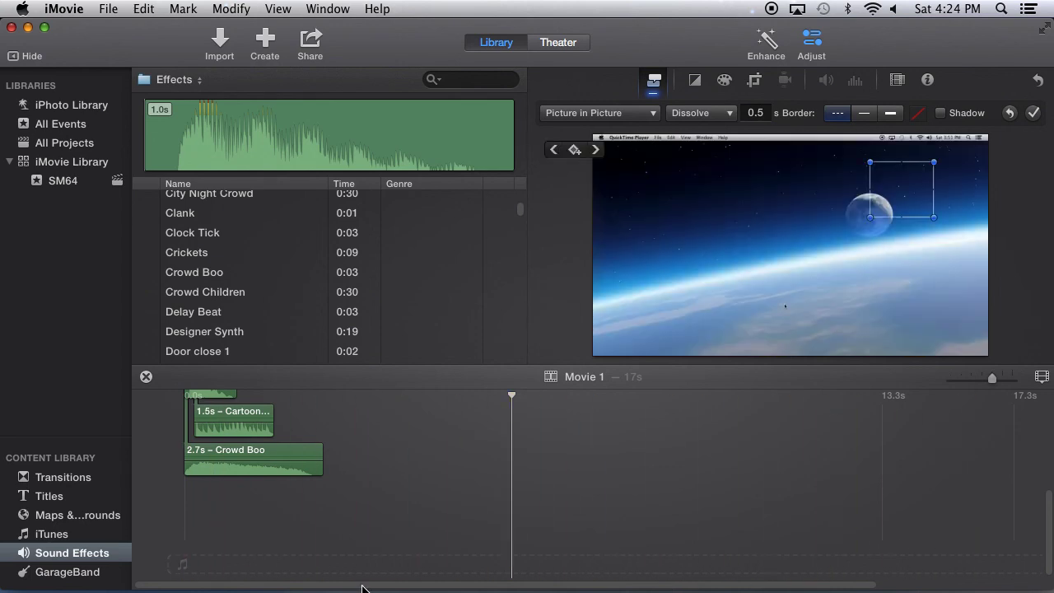
{"action": "scroll", "coordinate": [302, 481], "scroll_direction": "up", "scroll_amount": 4}
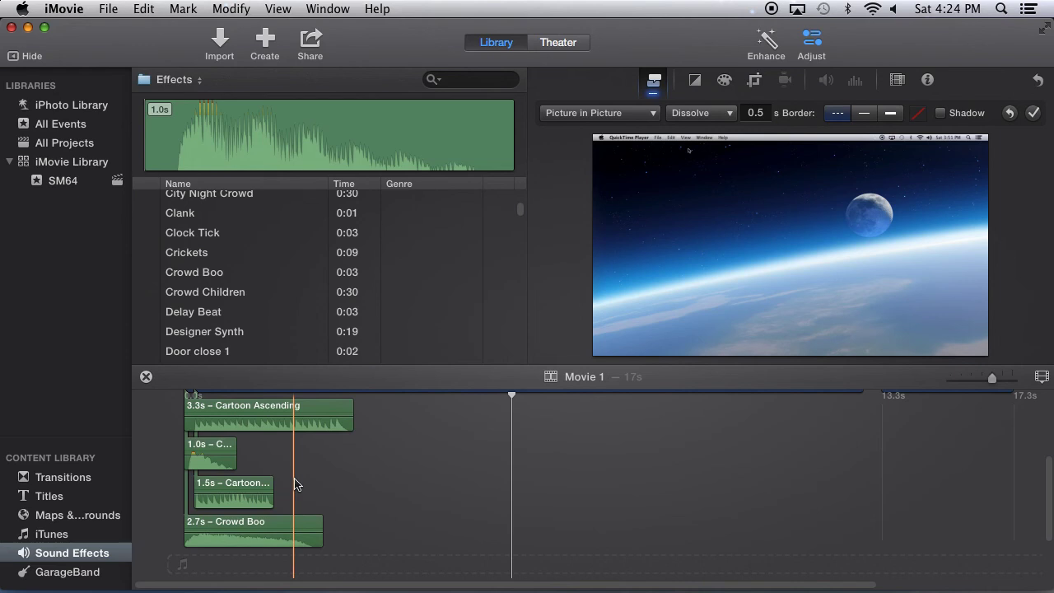
{"action": "scroll", "coordinate": [301, 481], "scroll_direction": "up", "scroll_amount": 2}
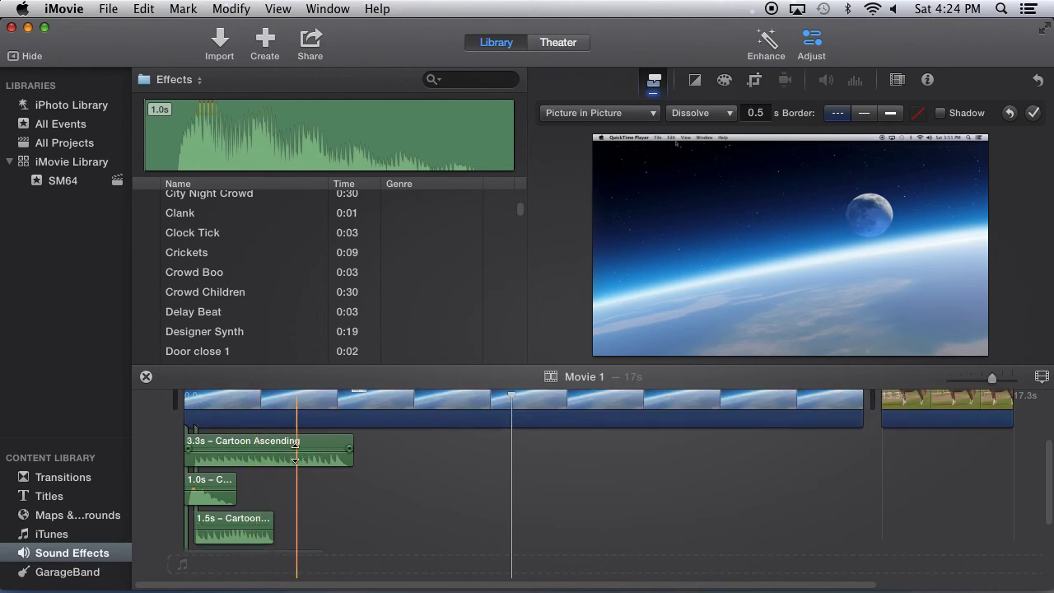
{"action": "key", "text": "super+z"}
Delete the Crowd Boo, 1.5s Cartoon Tumble Down and 1.0s Cartoon Boing clips
{"action": "left_click", "coordinate": [285, 500]}
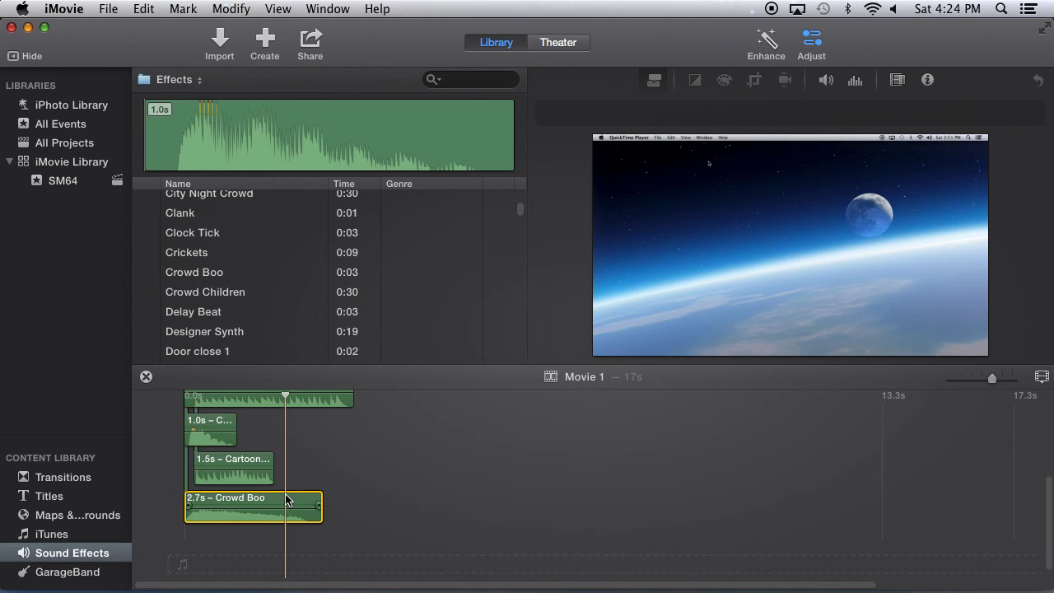
{"action": "key", "text": "Delete"}
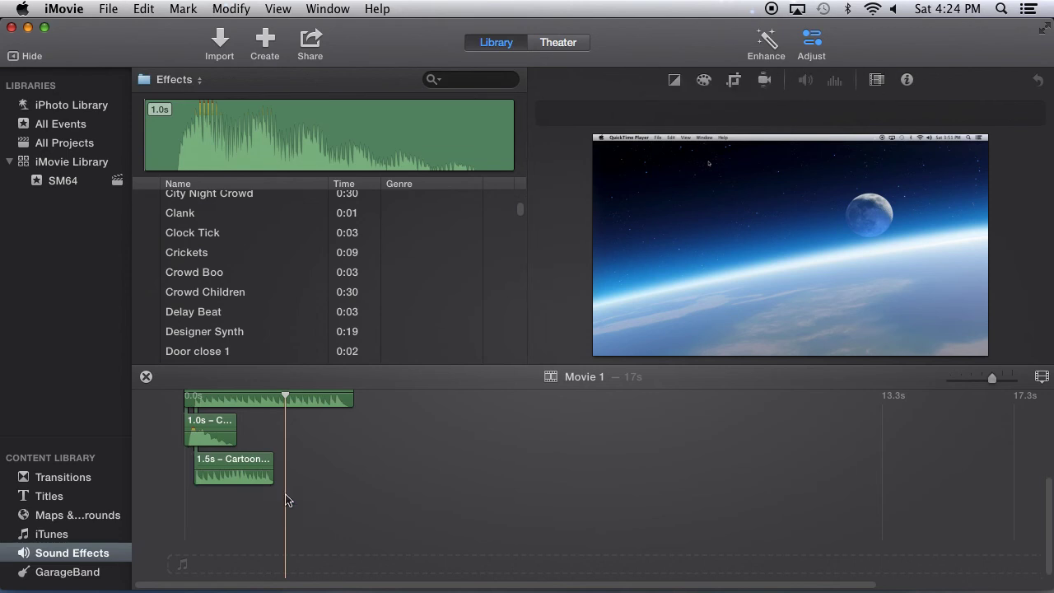
{"action": "left_click", "coordinate": [245, 460]}
{"action": "key", "text": "Delete"}
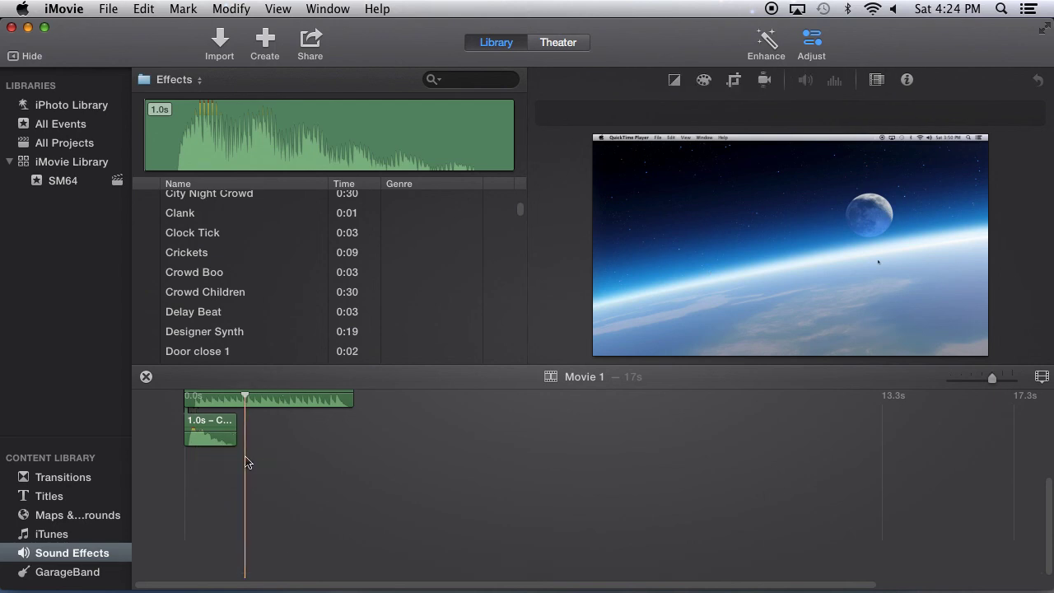
{"action": "left_click", "coordinate": [199, 435]}
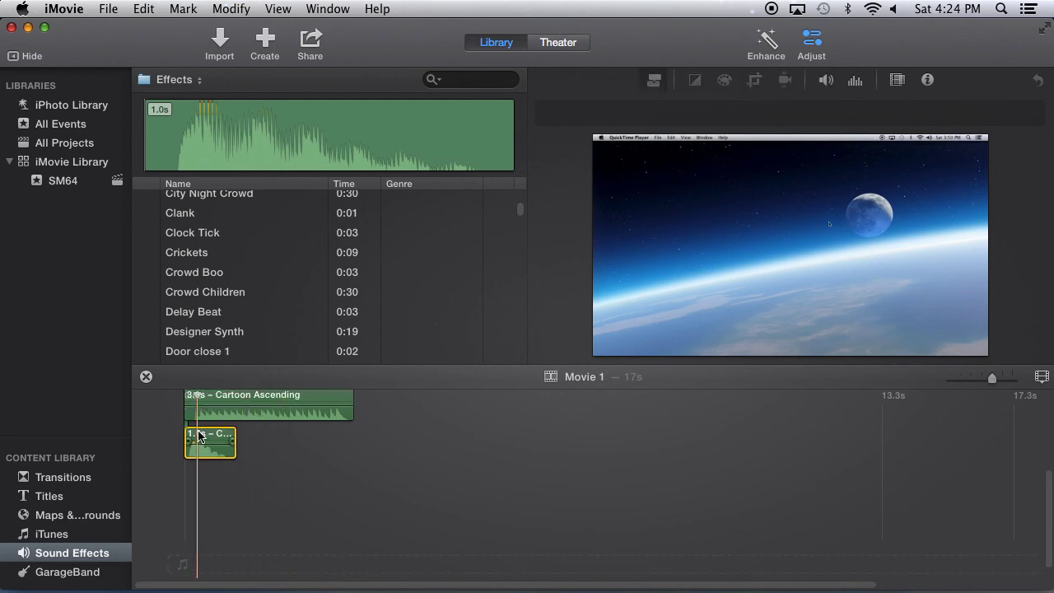
{"action": "key", "text": "Delete"}
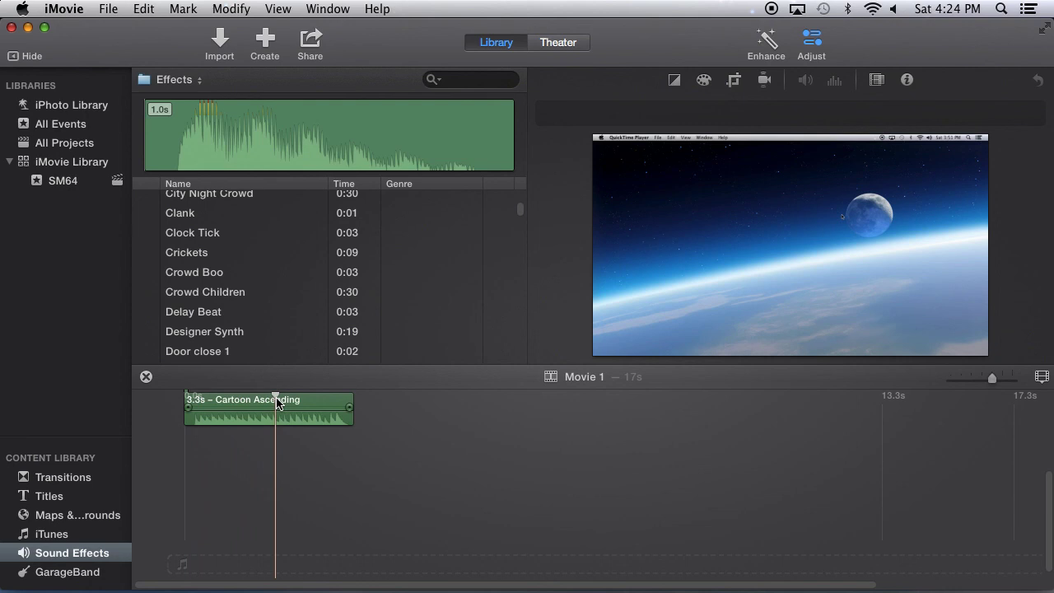
Set the Cartoon Ascending clip's volume to 400% using the volume slider
{"action": "left_click", "coordinate": [286, 404]}
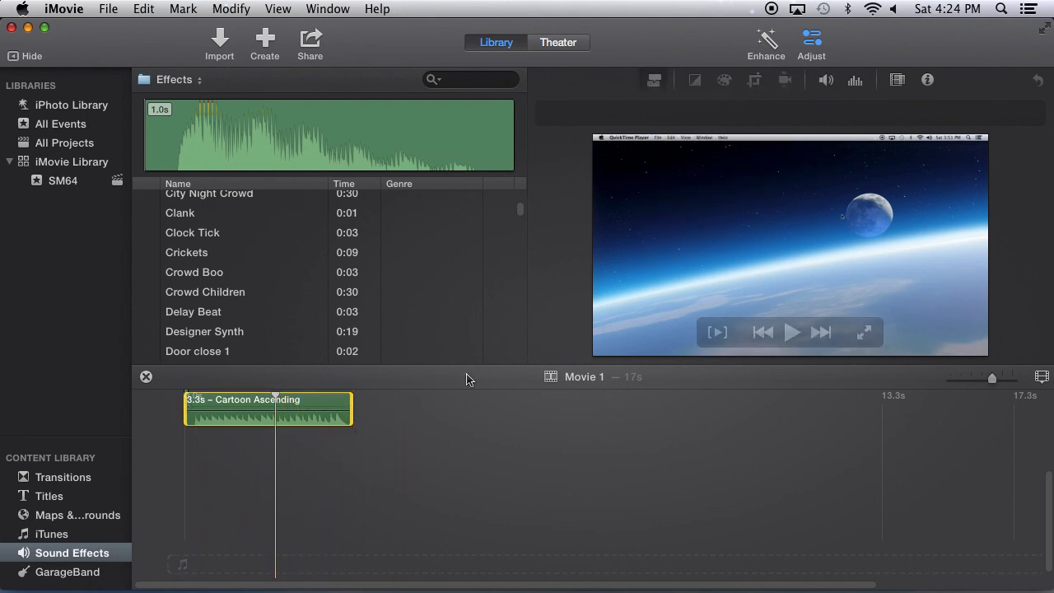
{"action": "left_click", "coordinate": [826, 80]}
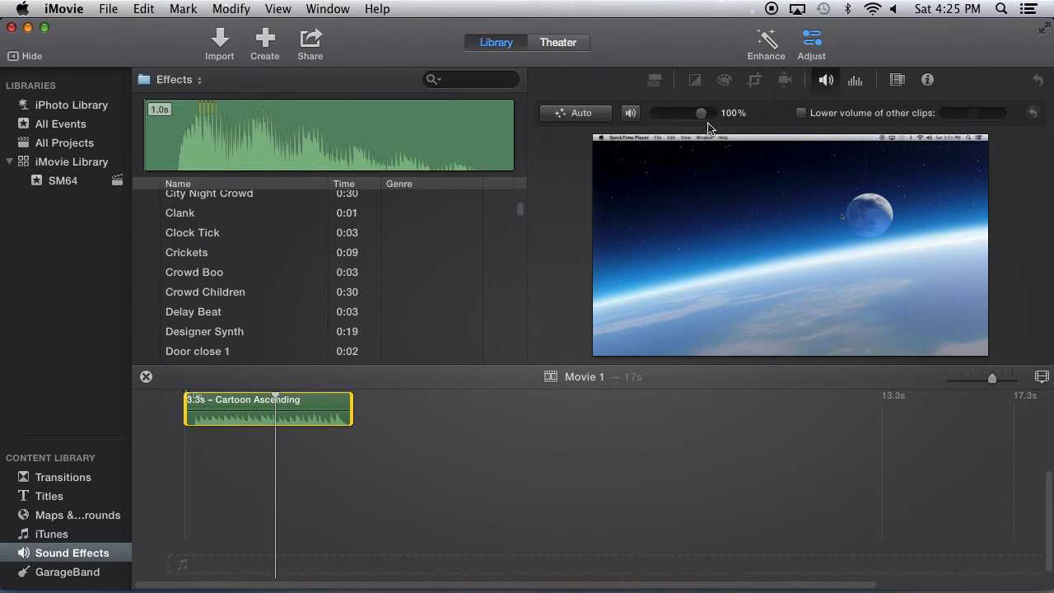
{"action": "mouse_move", "coordinate": [701, 116]}
{"action": "left_mouse_down"}
{"action": "mouse_move", "coordinate": [667, 113]}
{"action": "mouse_move", "coordinate": [716, 116]}
{"action": "left_mouse_up"}
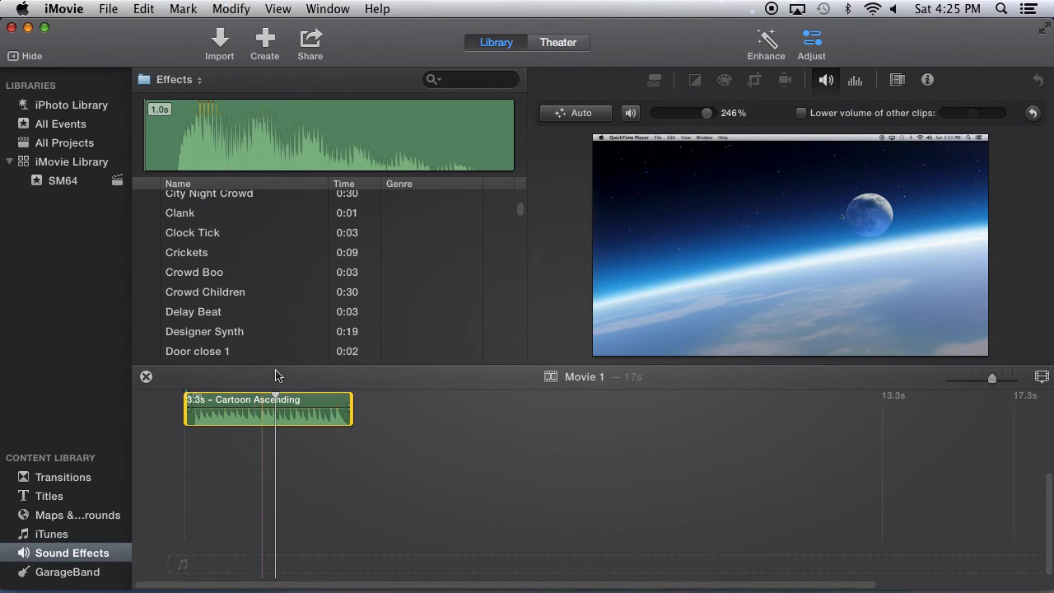
{"action": "mouse_move", "coordinate": [713, 118]}
{"action": "left_mouse_down"}
{"action": "mouse_move", "coordinate": [660, 119]}
{"action": "mouse_move", "coordinate": [718, 117]}
{"action": "left_mouse_up"}
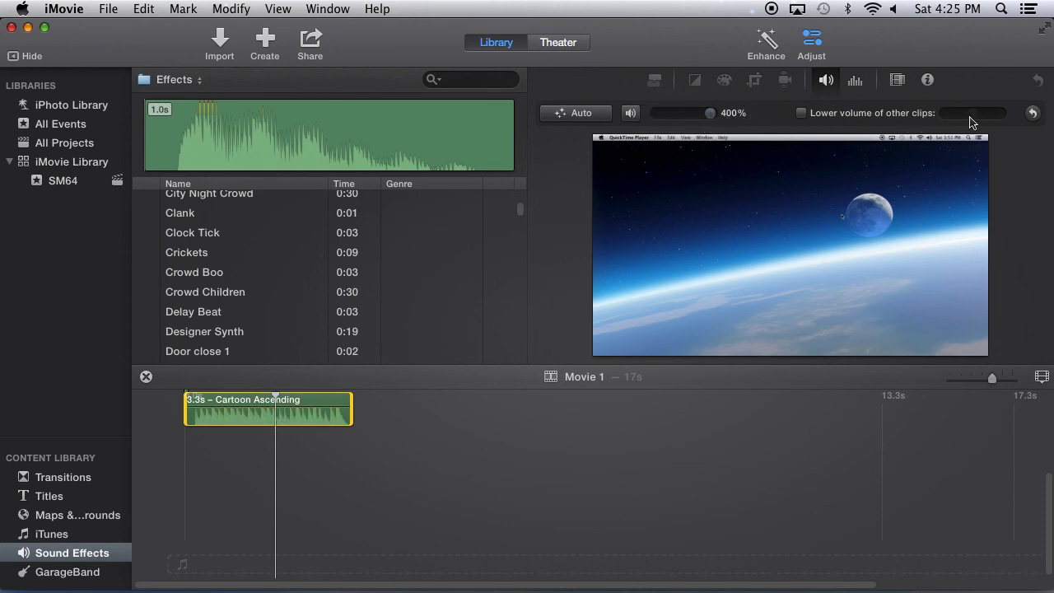
{"action": "mouse_move", "coordinate": [888, 154]}
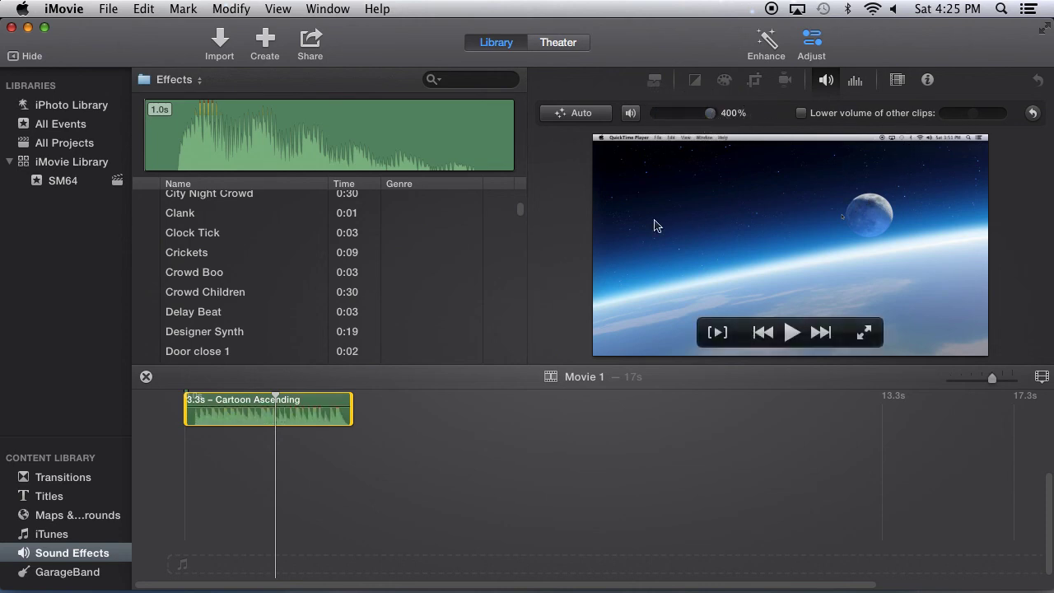